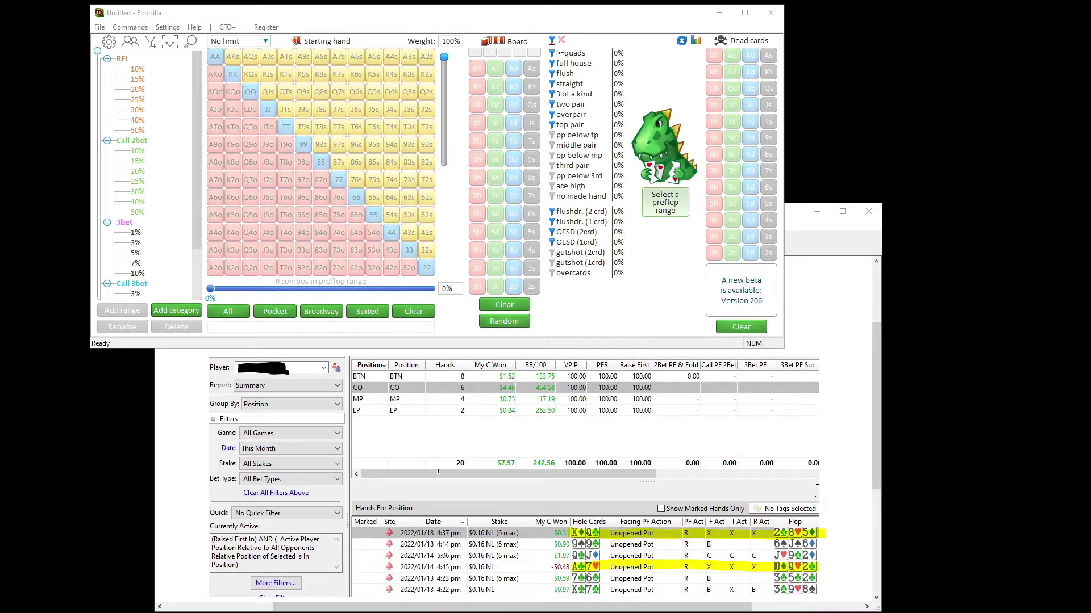
Draw a short black pen mark beside '(Raised First In)' in Snipping Tool, then return to Flopzilla
click(204, 535)
drag(201, 535, 213, 535)
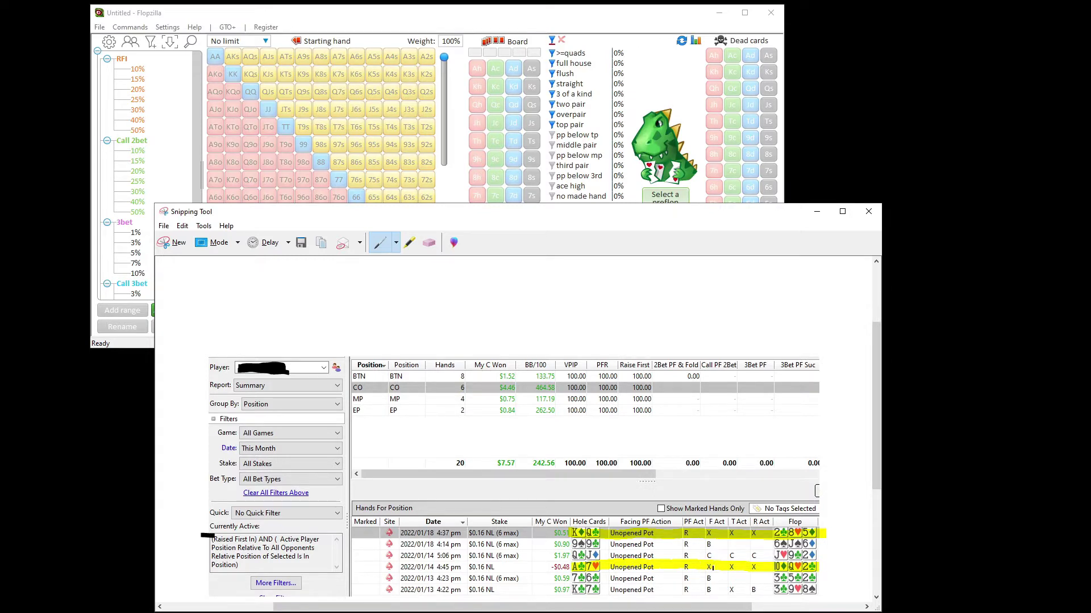
click(429, 16)
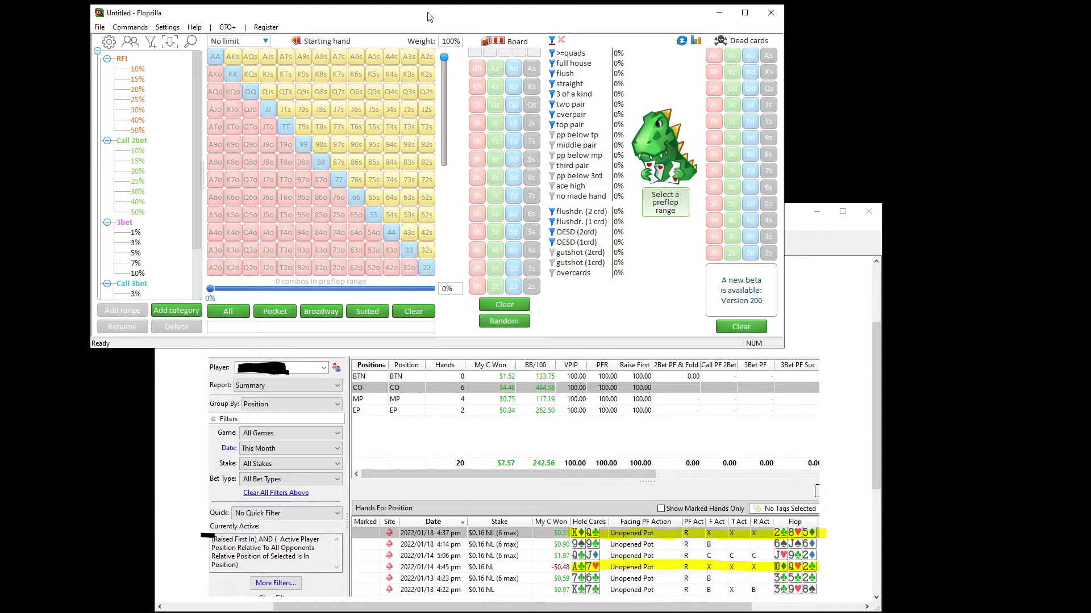
Switch Flopzilla to multi-player mode
click(130, 44)
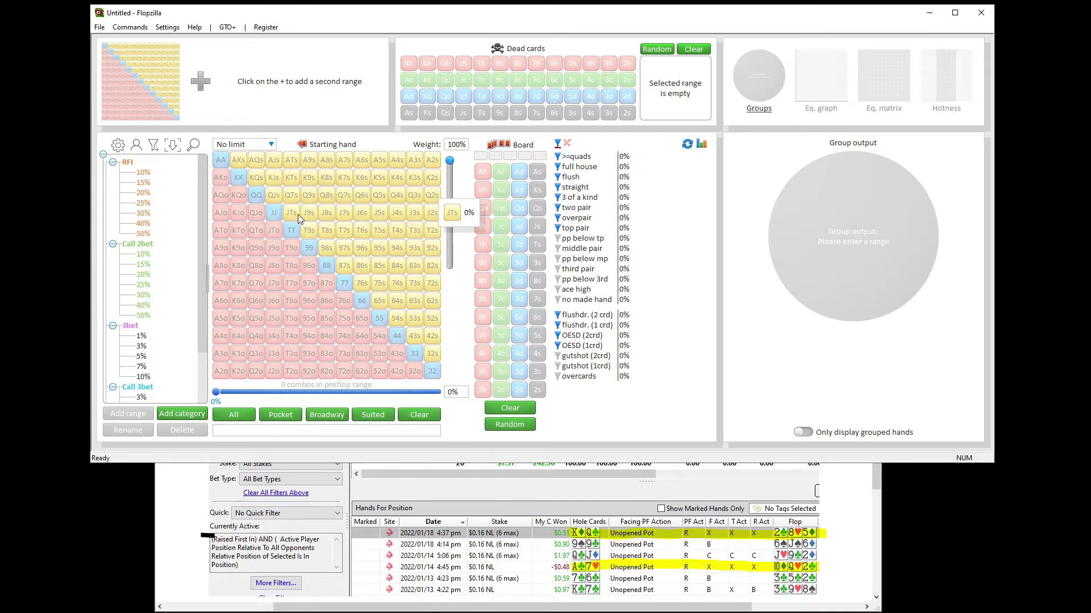
click(444, 495)
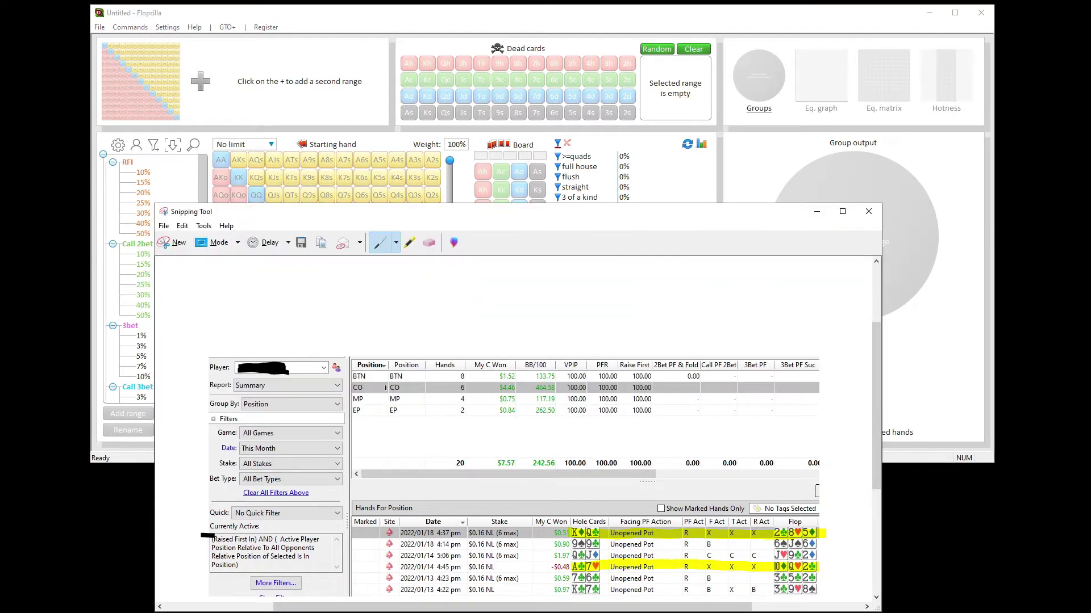
click(327, 21)
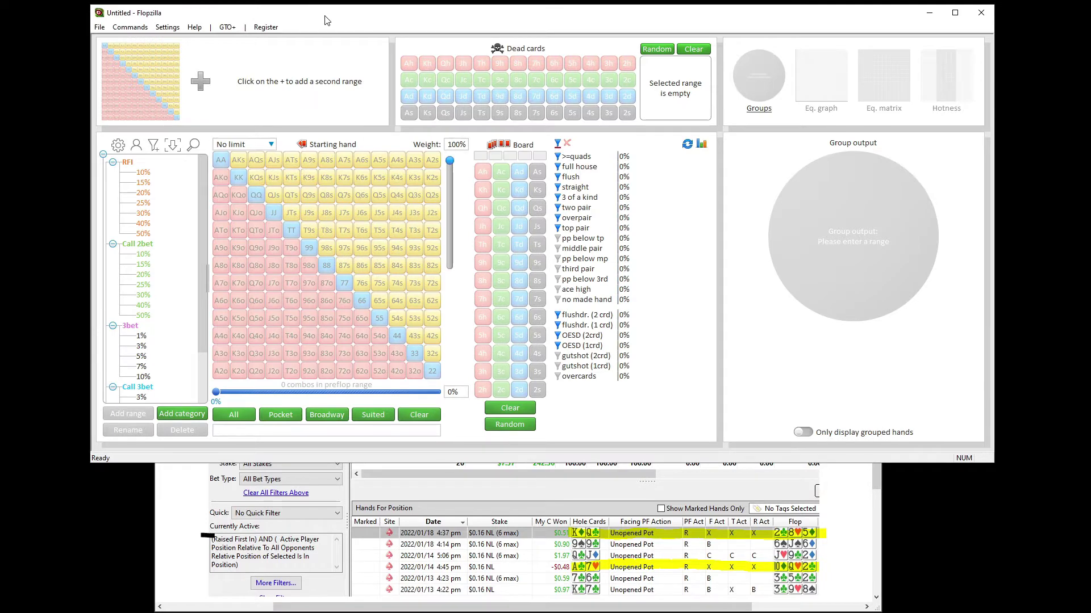
Load the RFI 20% range and add A9o, A8o and A7o (302 combos, 22.8%)
click(143, 194)
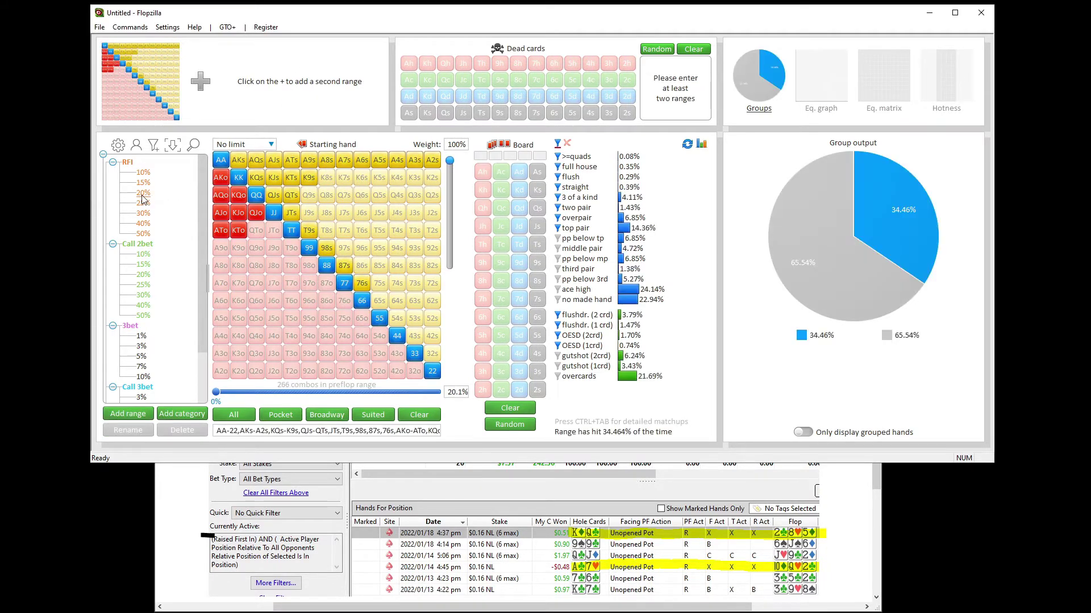
mouse_move(268, 222)
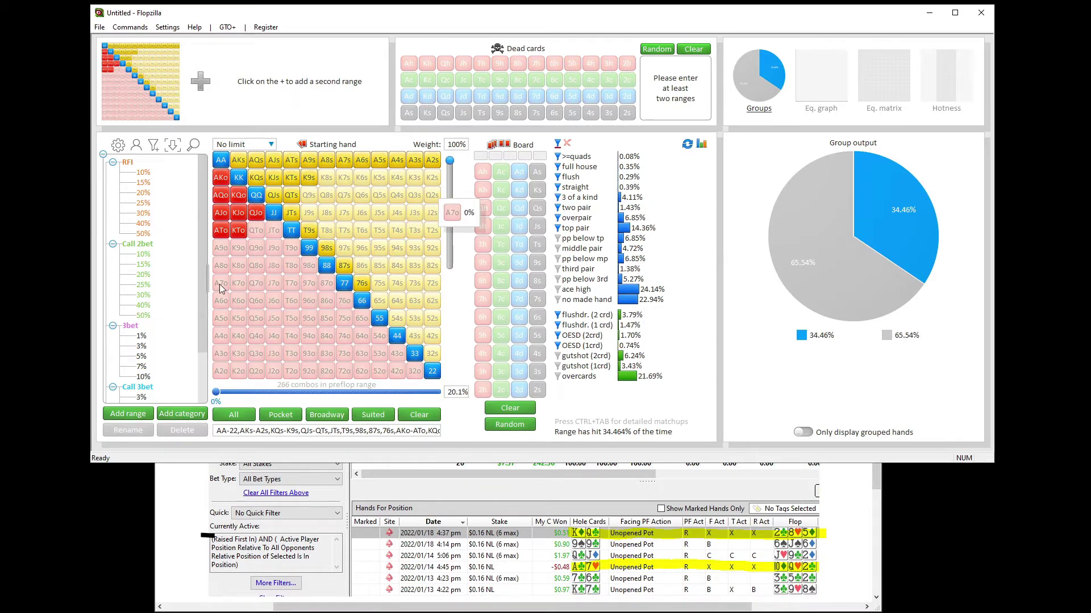
drag(220, 284, 222, 252)
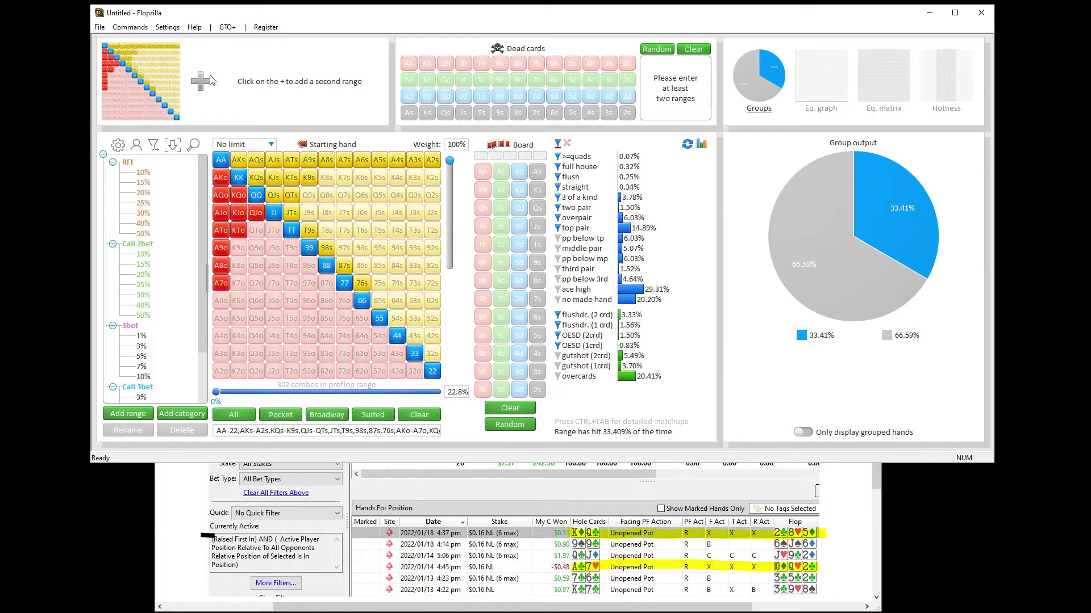
Give a second player the Call 2bet 30% range, adding then removing K6s–K2s and 54s
click(201, 83)
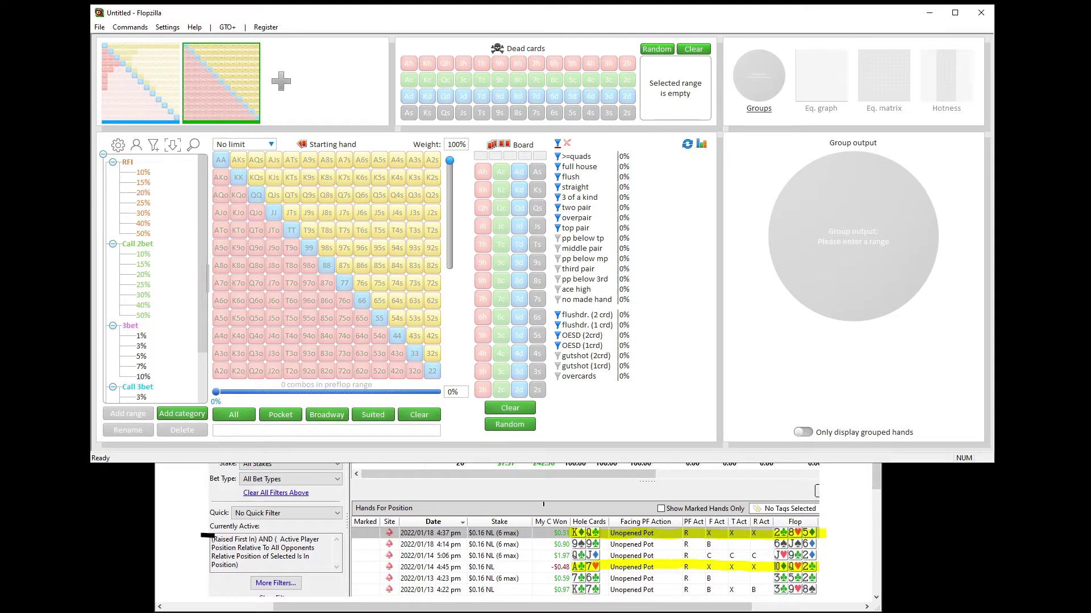
click(143, 296)
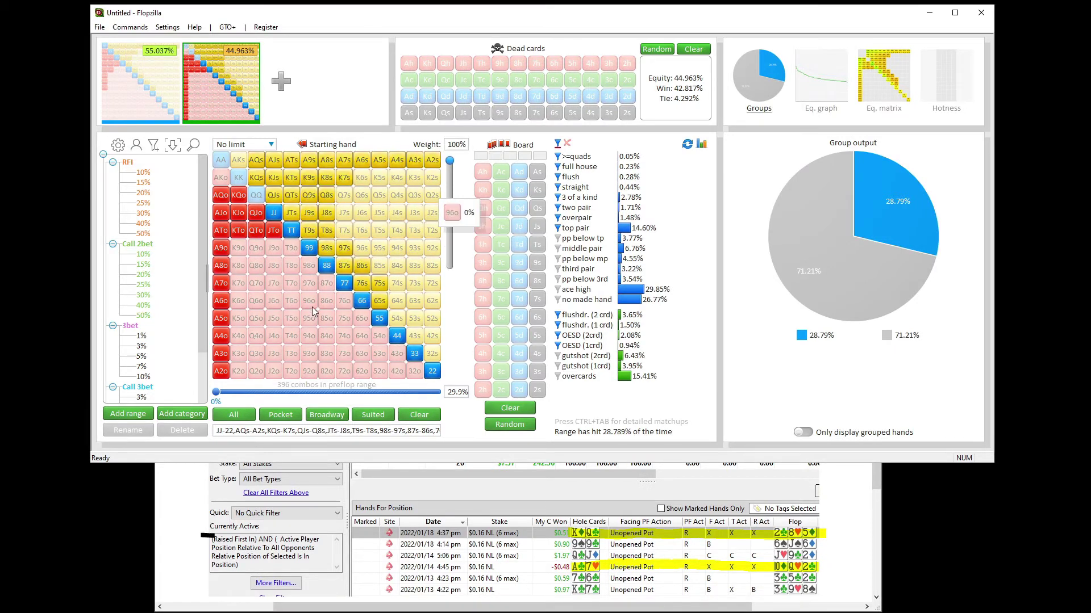
drag(364, 185, 434, 186)
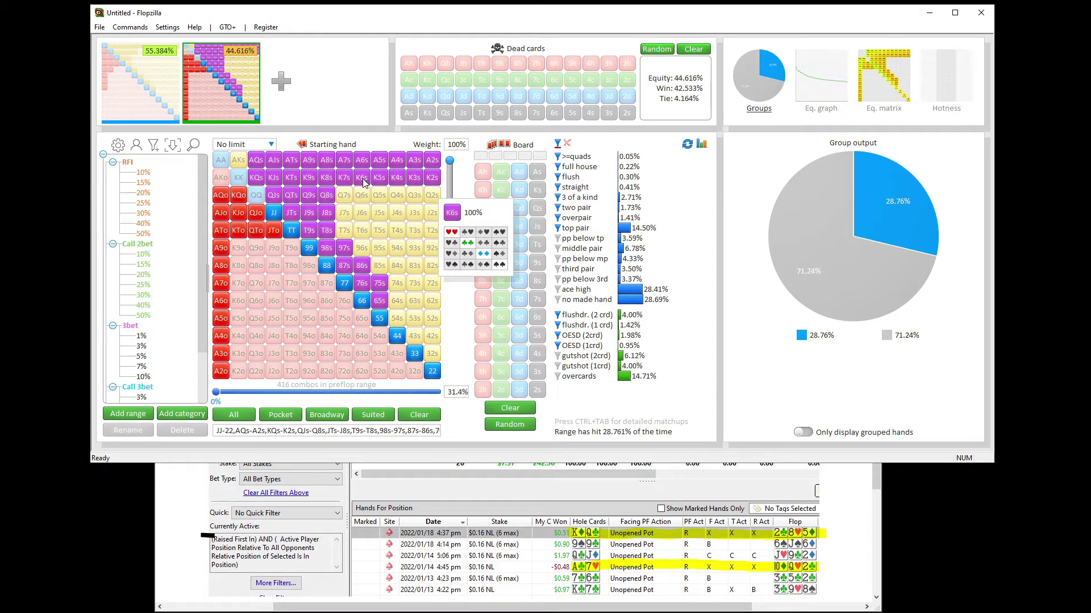
click(399, 319)
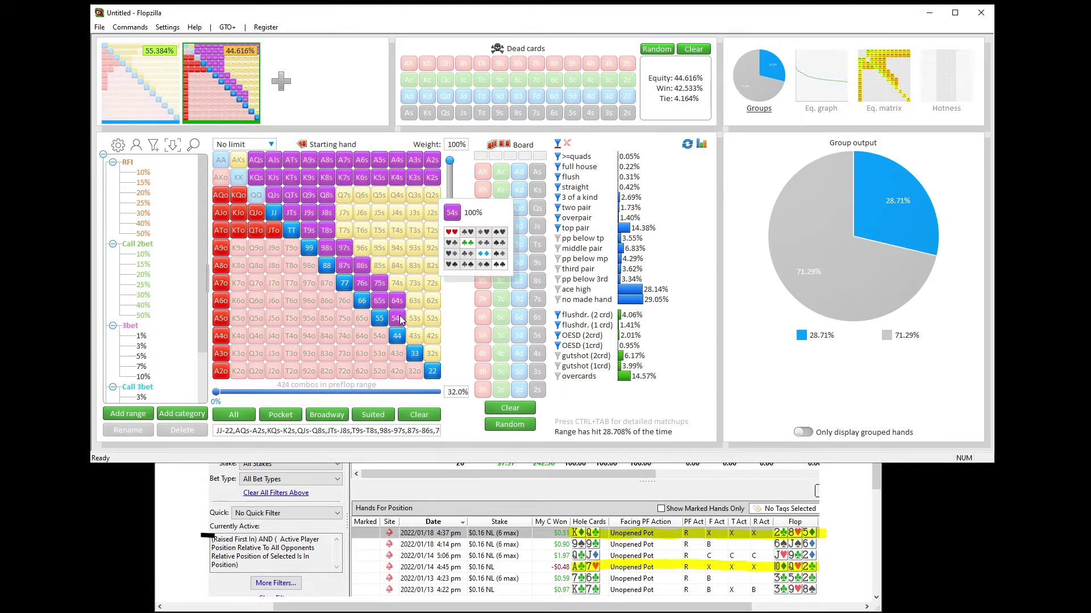
drag(399, 322, 367, 192)
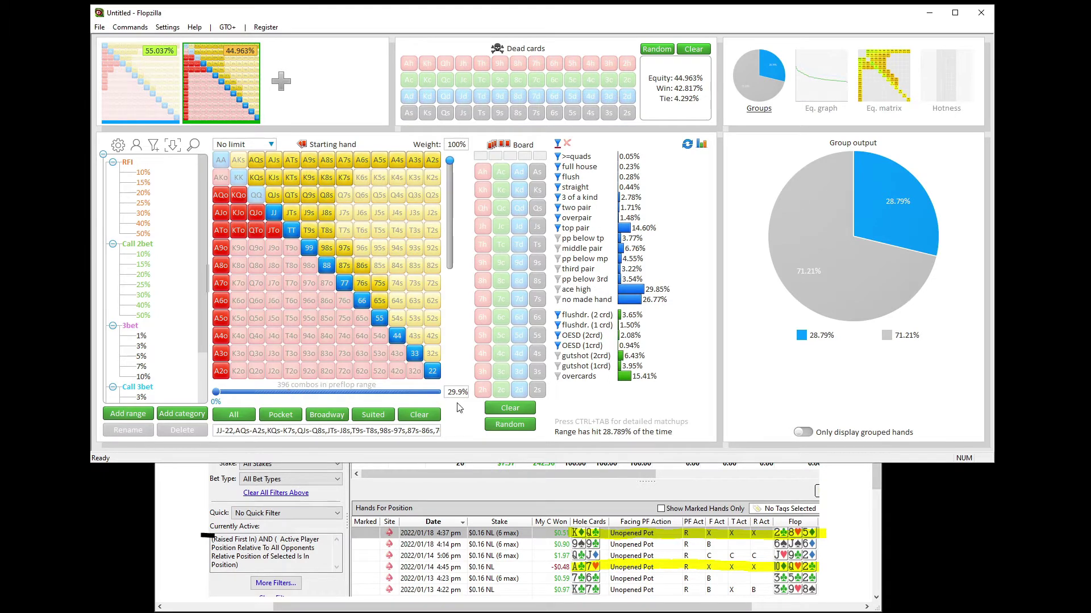
View the first, then the second player's range to compare equities of 55.037% and 44.963%
click(141, 93)
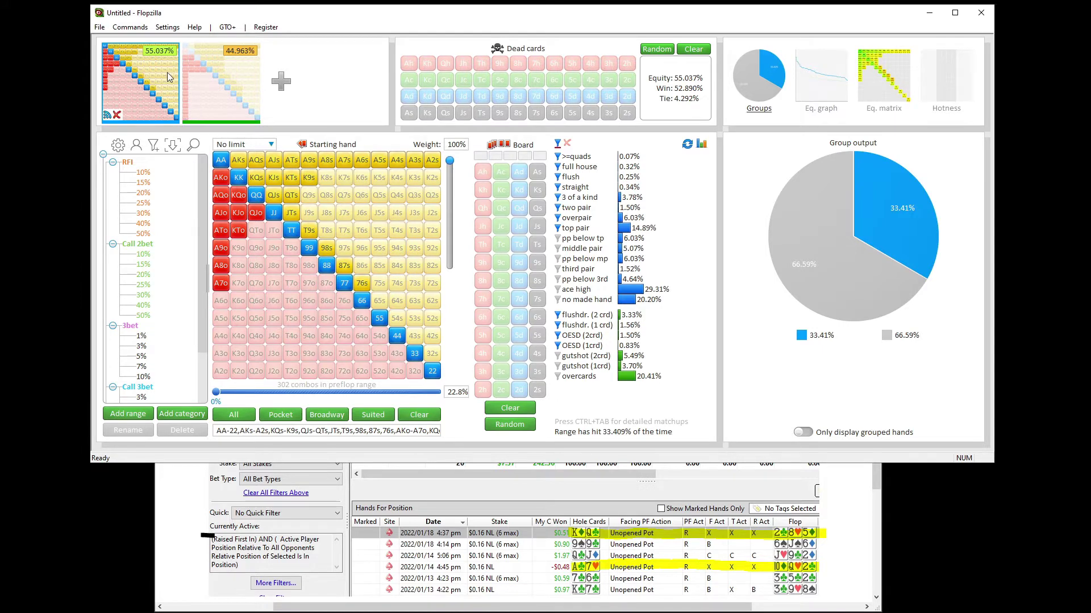
click(237, 88)
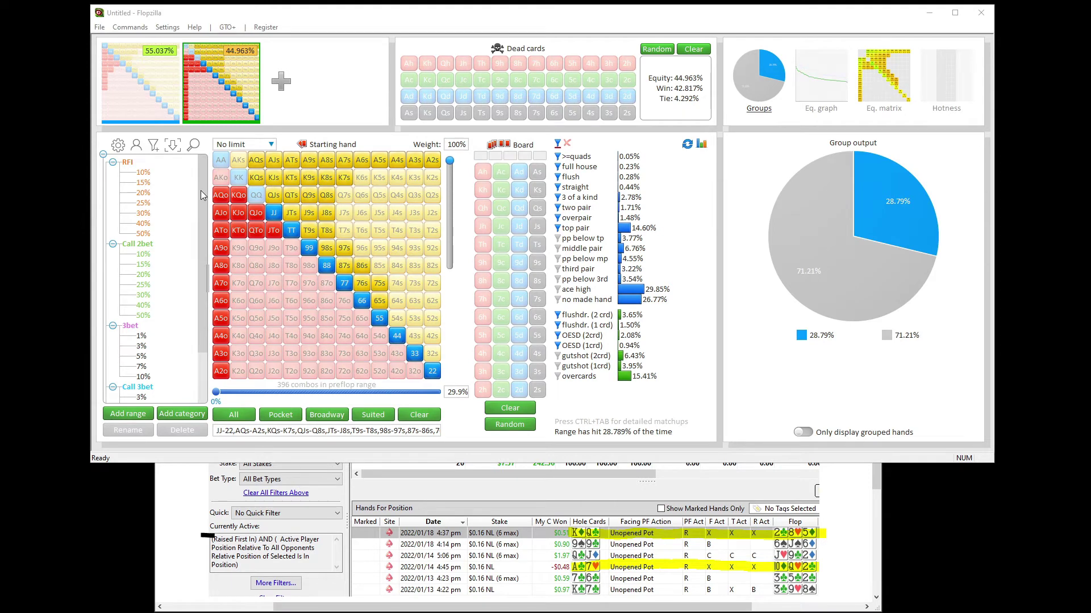
mouse_move(151, 55)
Turn on group mode and show the first player's range with its 33.41% hit slice
click(155, 147)
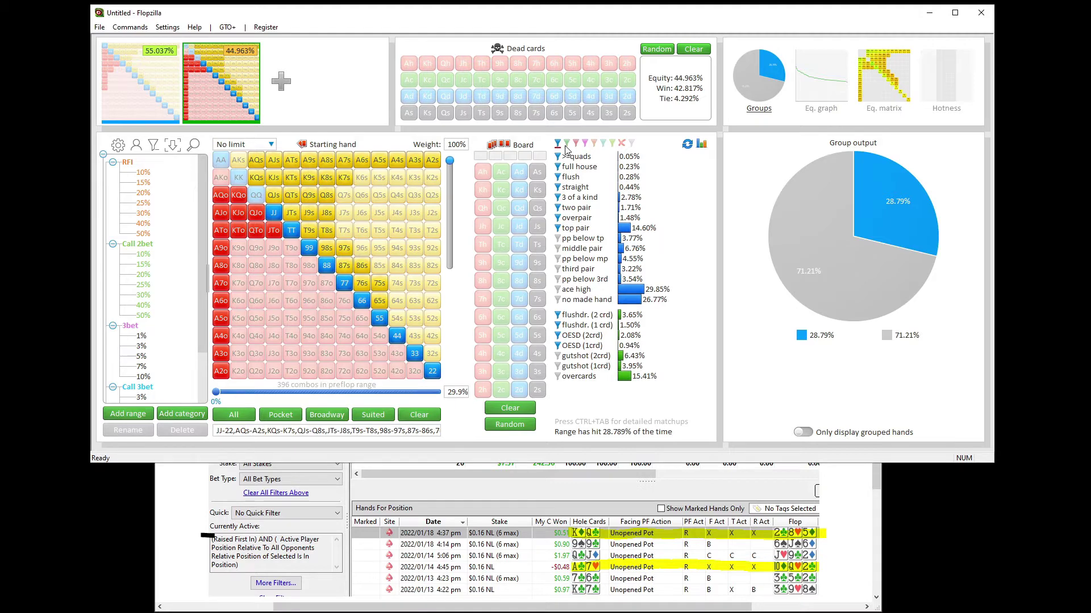
click(163, 91)
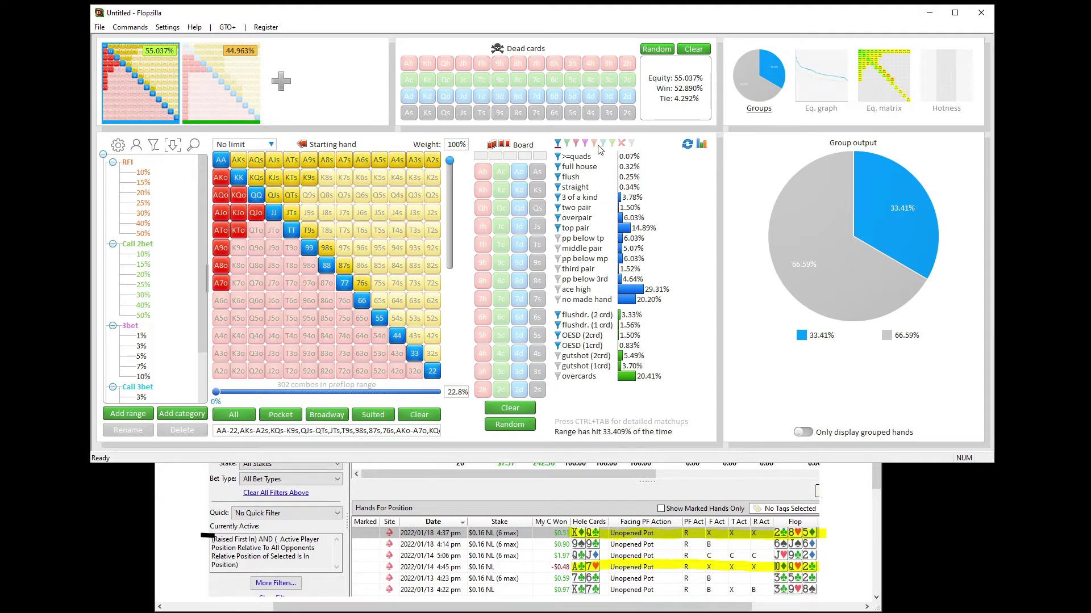
Group two pair categories in teal and the flush and open-ended draws in green
click(558, 243)
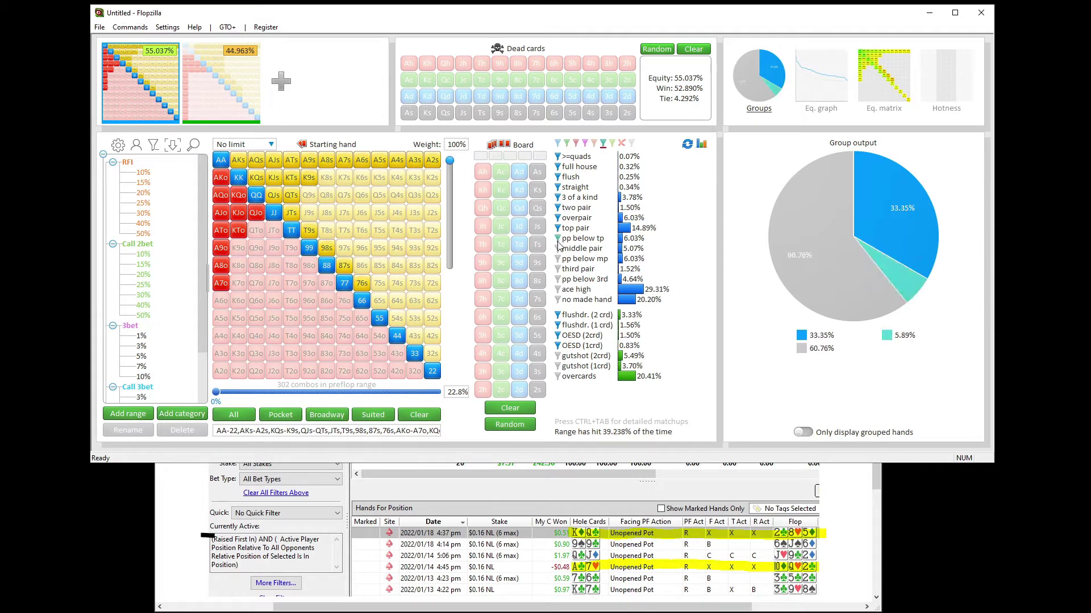
click(559, 279)
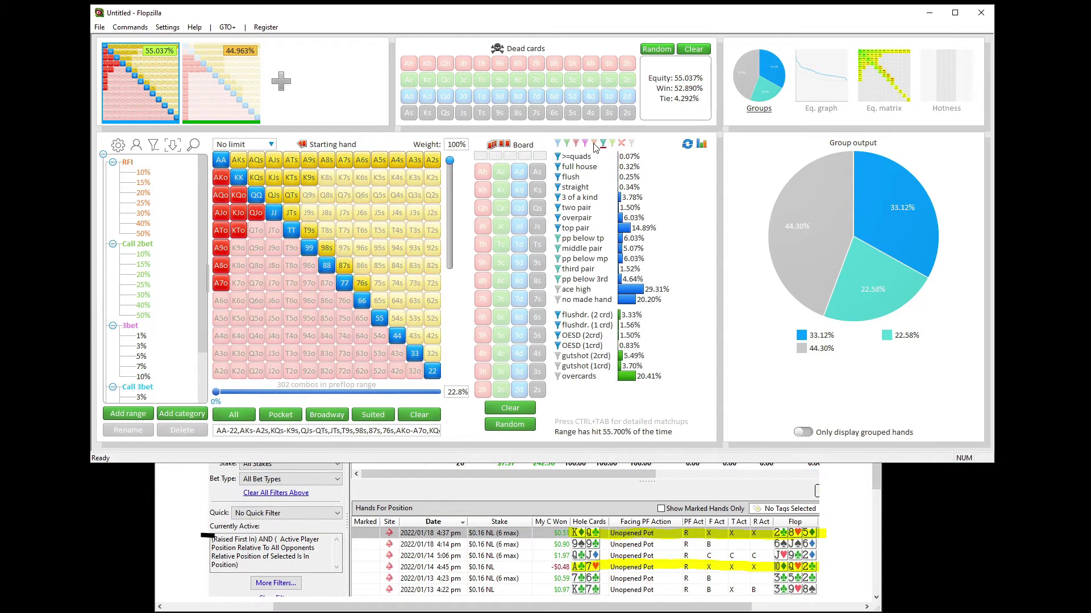
click(566, 144)
click(557, 315)
click(559, 346)
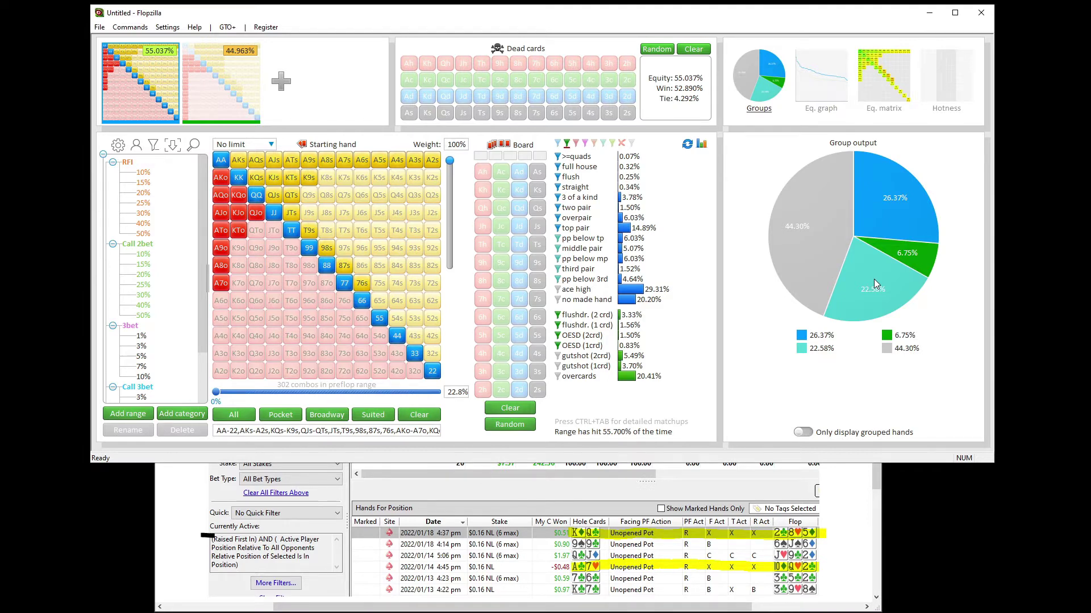
Try a red group of ace high and no made hand, then remove both again
click(575, 143)
click(558, 290)
click(558, 300)
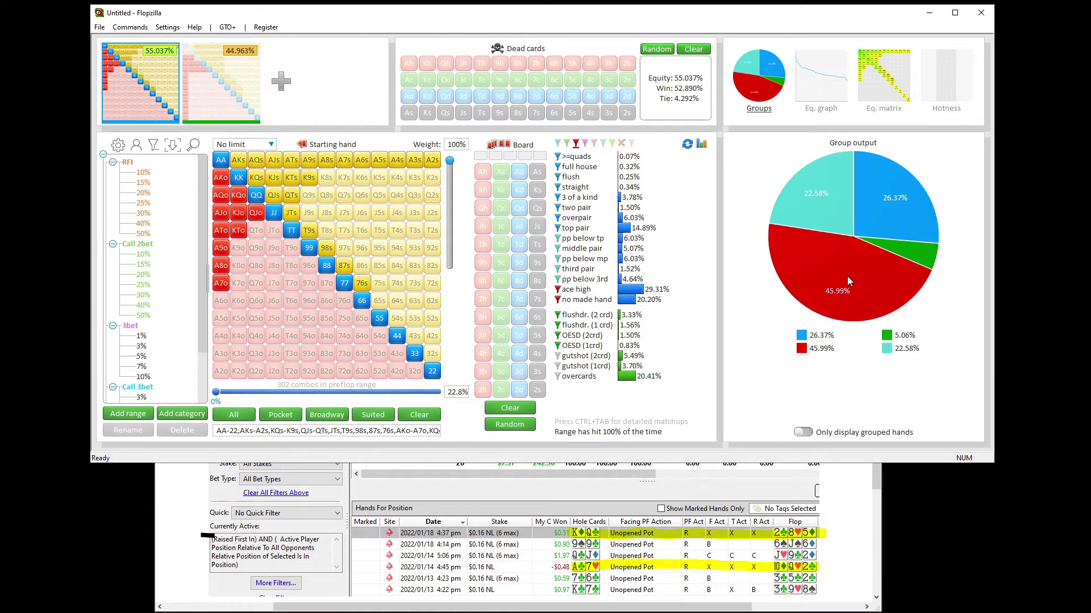
click(557, 289)
click(558, 300)
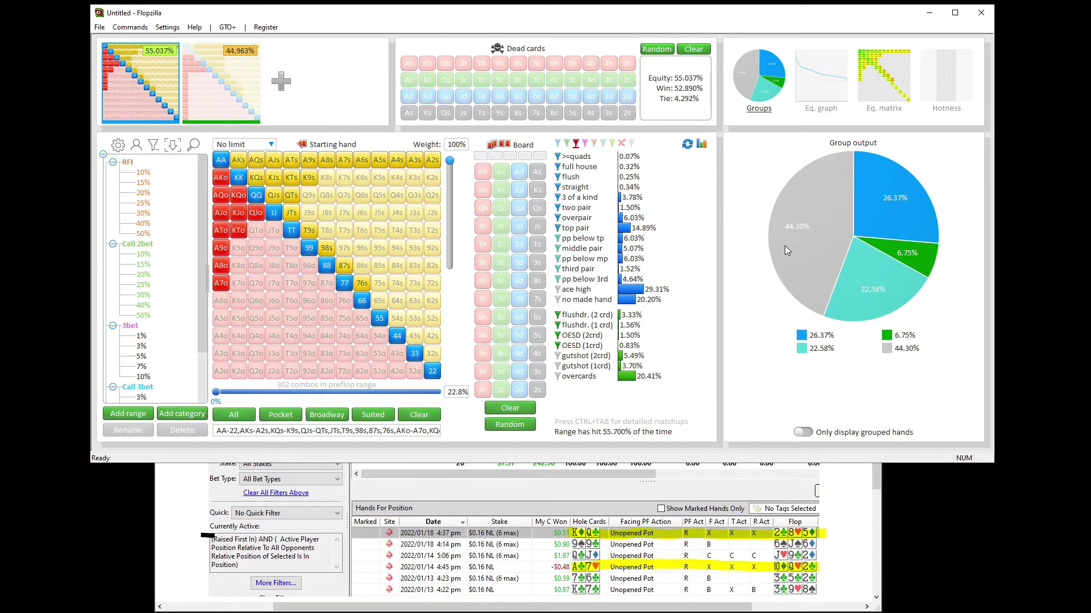
Show the second player's range and start its made-hands group with pp below tp
click(253, 91)
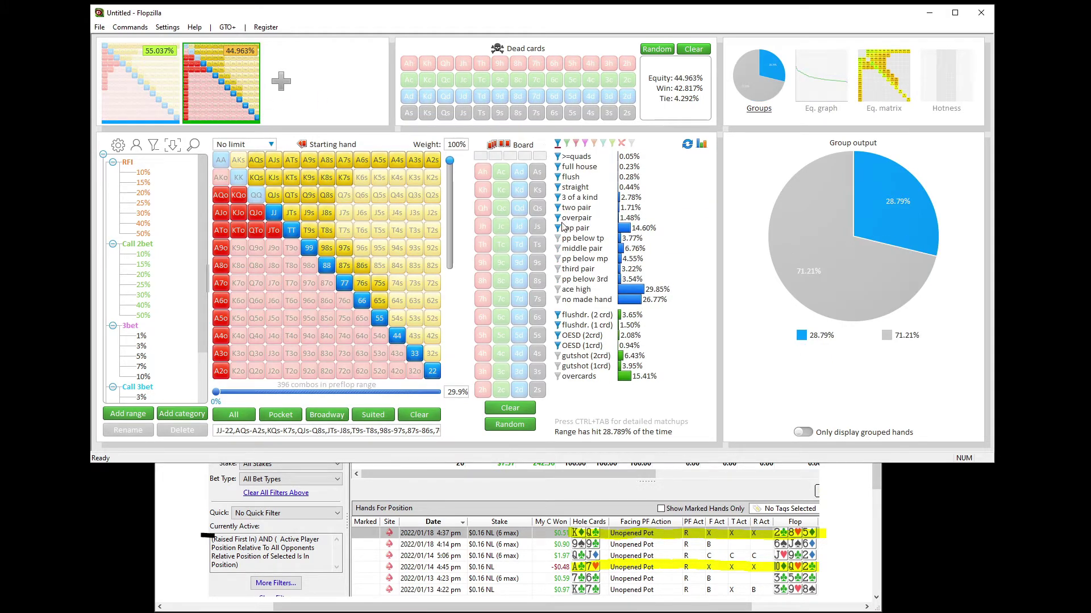
click(602, 144)
click(557, 238)
Add middle pair, pp below mp, third pair and pp below 3rd to the group
click(557, 249)
click(558, 259)
click(558, 269)
click(557, 279)
Group the two-card and one-card flush draws and two-card open-enders in green
click(566, 144)
click(558, 315)
click(557, 325)
click(558, 336)
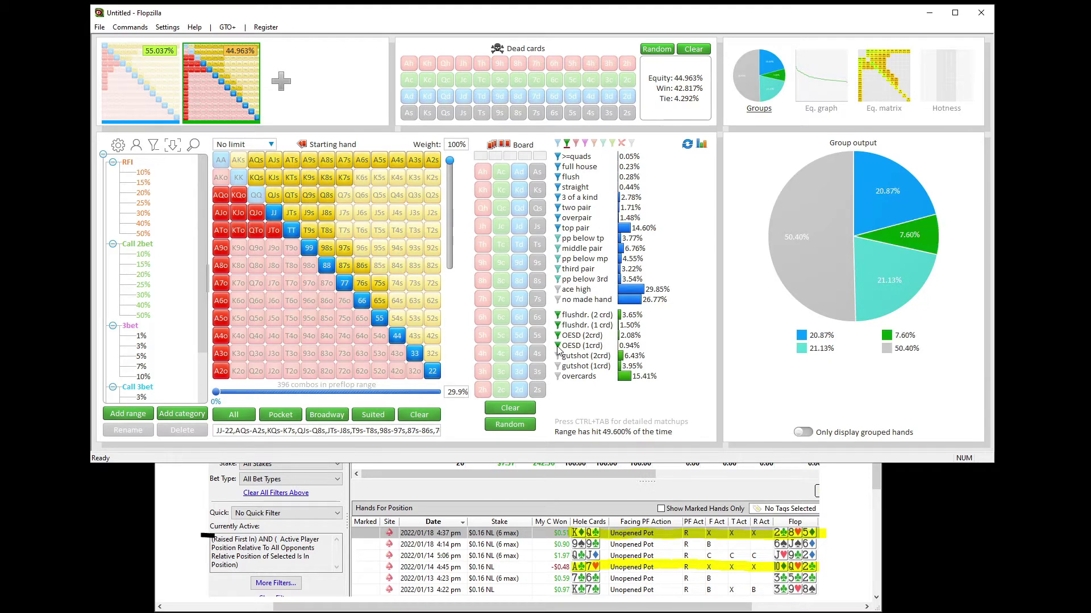
click(580, 336)
Switch between the first and second player's ranges to compare their pies
click(152, 85)
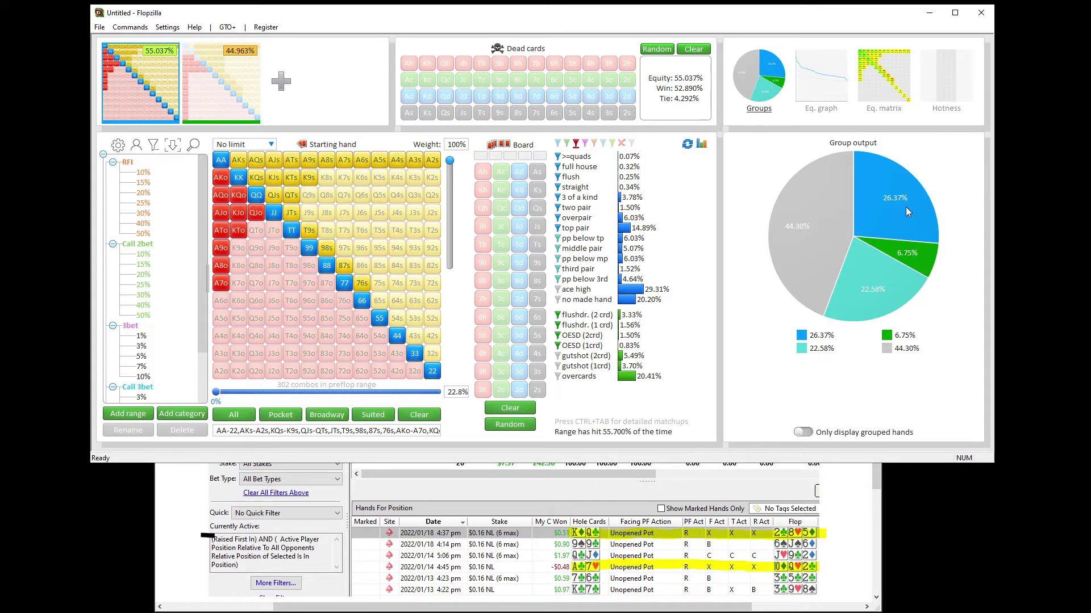
click(221, 86)
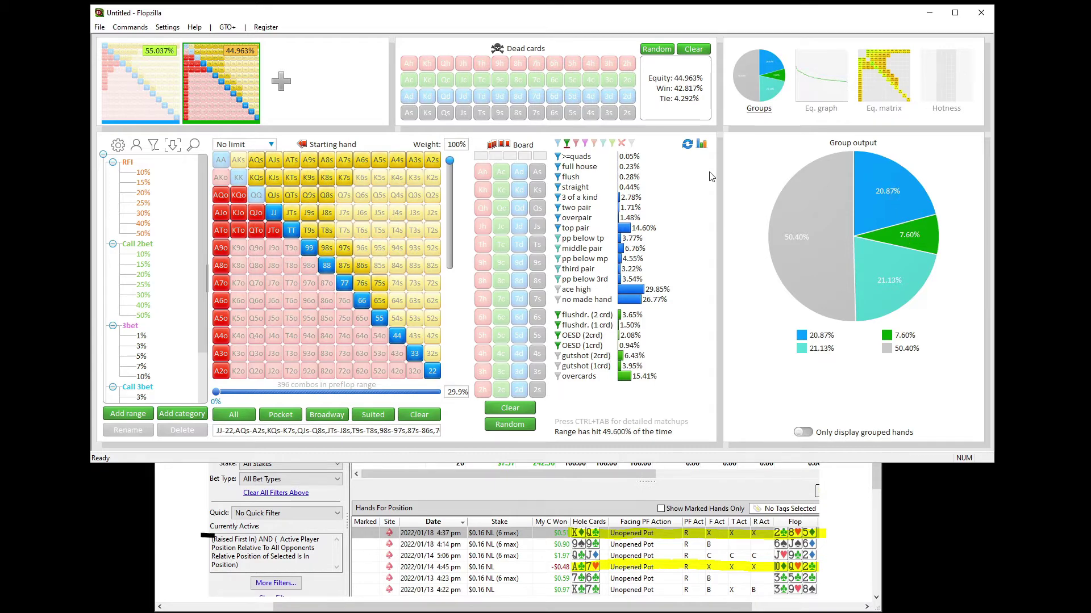
click(145, 83)
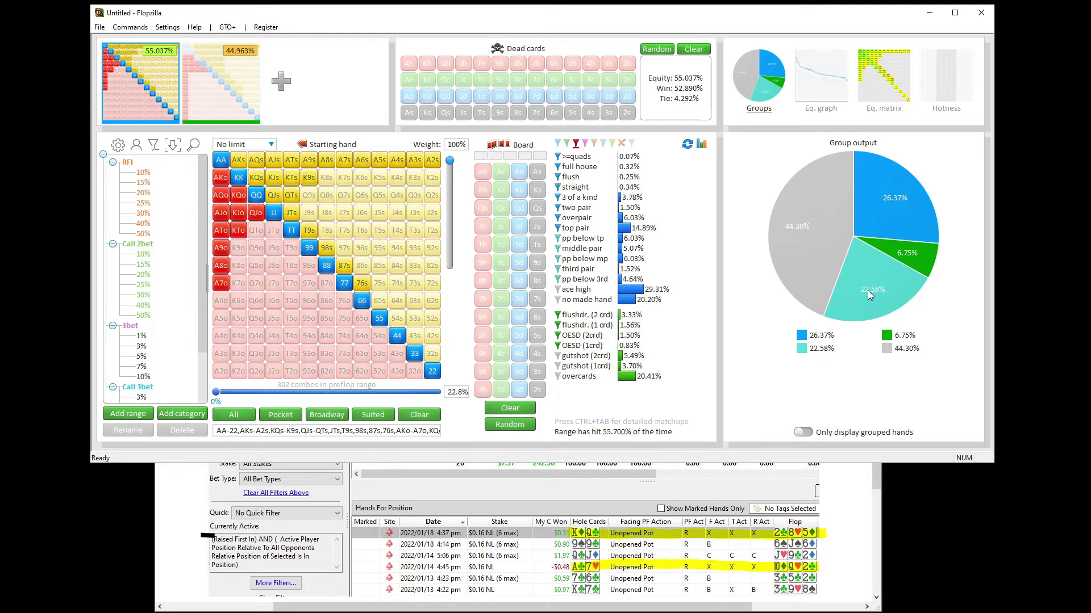
click(251, 94)
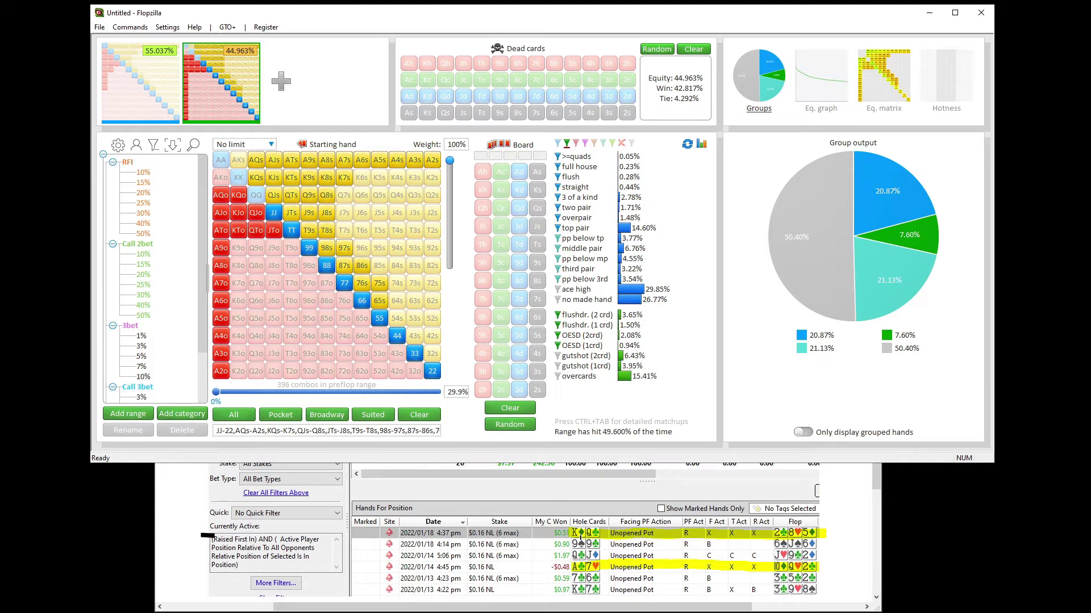
With the second range selected, deal the 8♥ 5♦ 2♣ flop, removing a stray 5♠
click(158, 102)
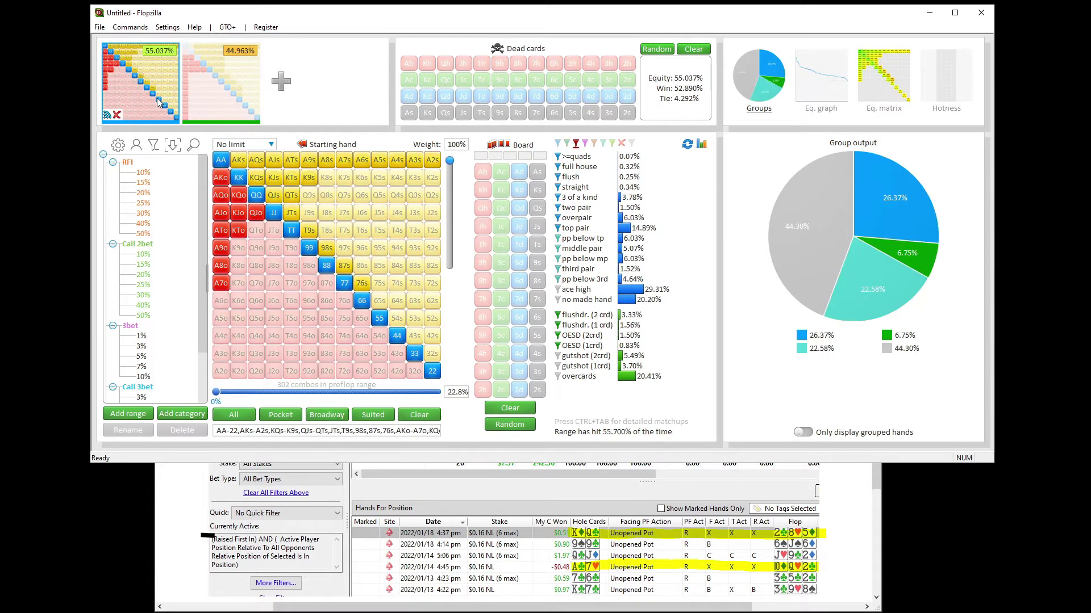
click(233, 102)
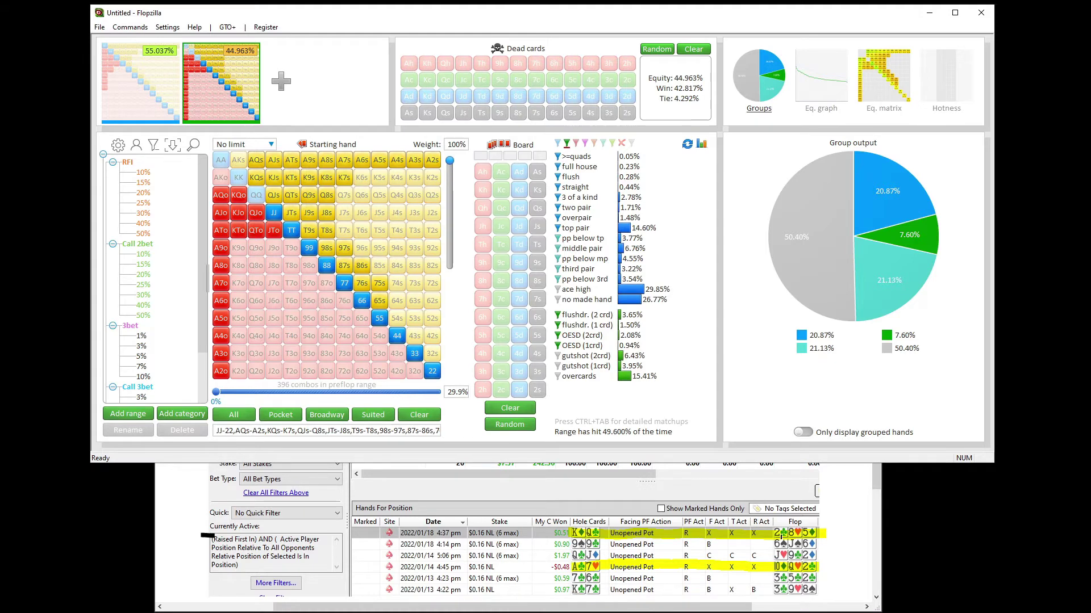
click(501, 391)
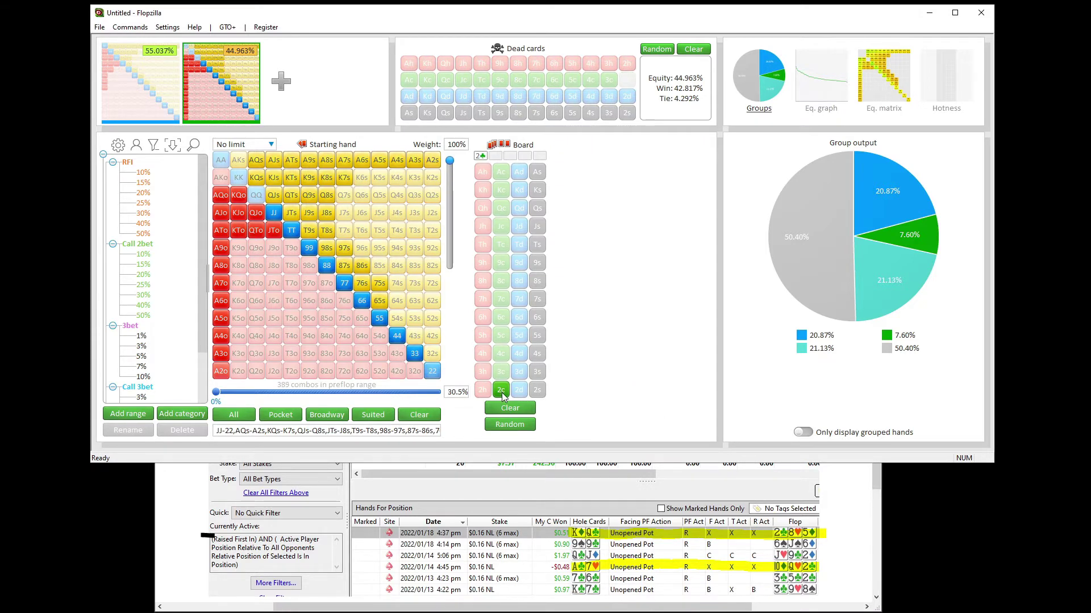
click(485, 282)
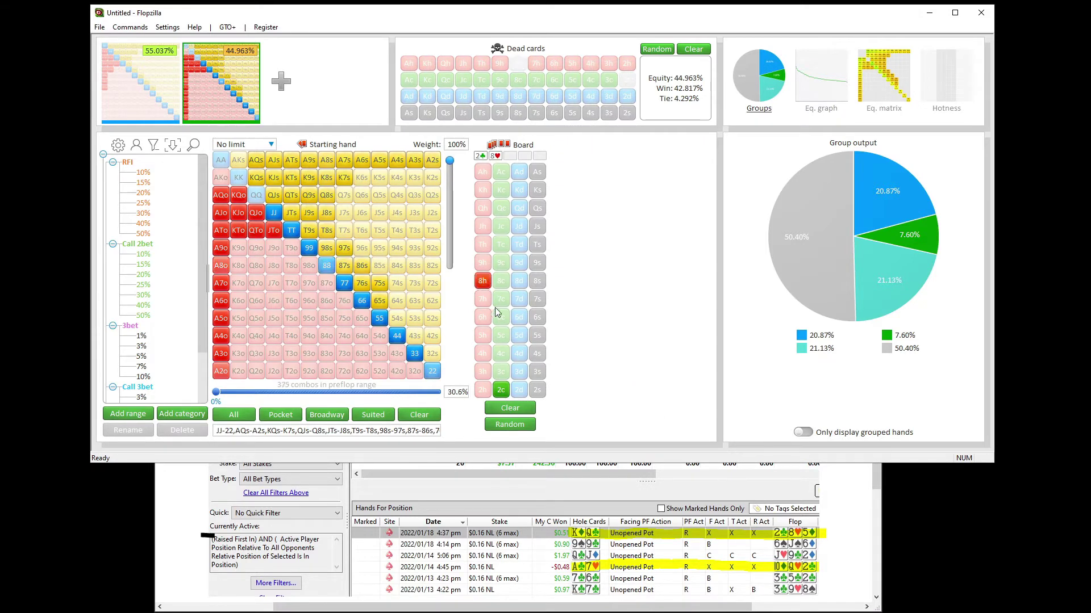
click(537, 335)
click(518, 335)
click(534, 336)
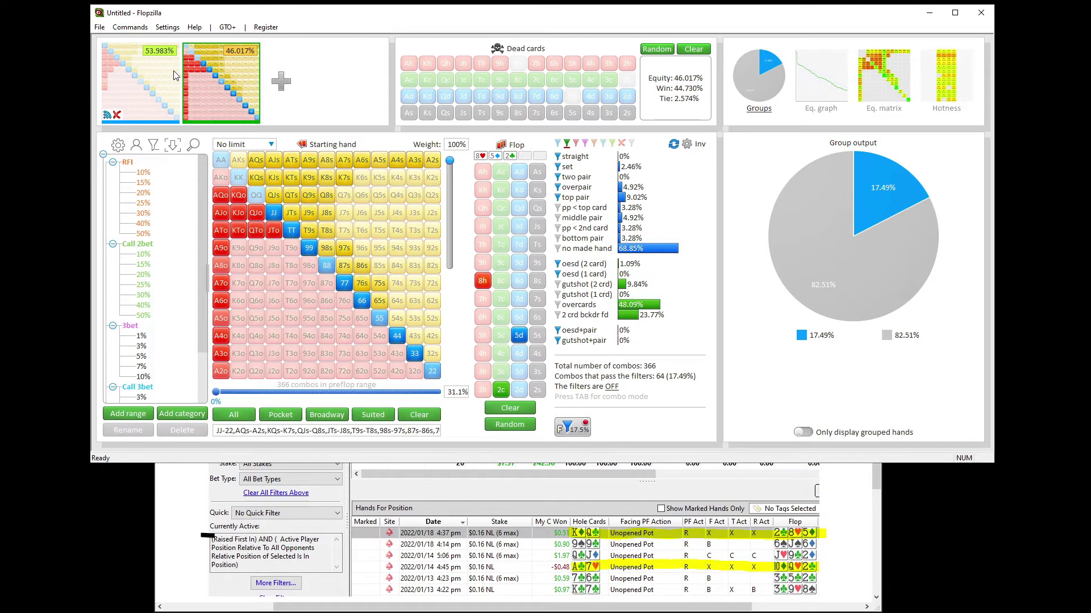
For the first range, reset the groups and put straight through top pair in blue
click(165, 80)
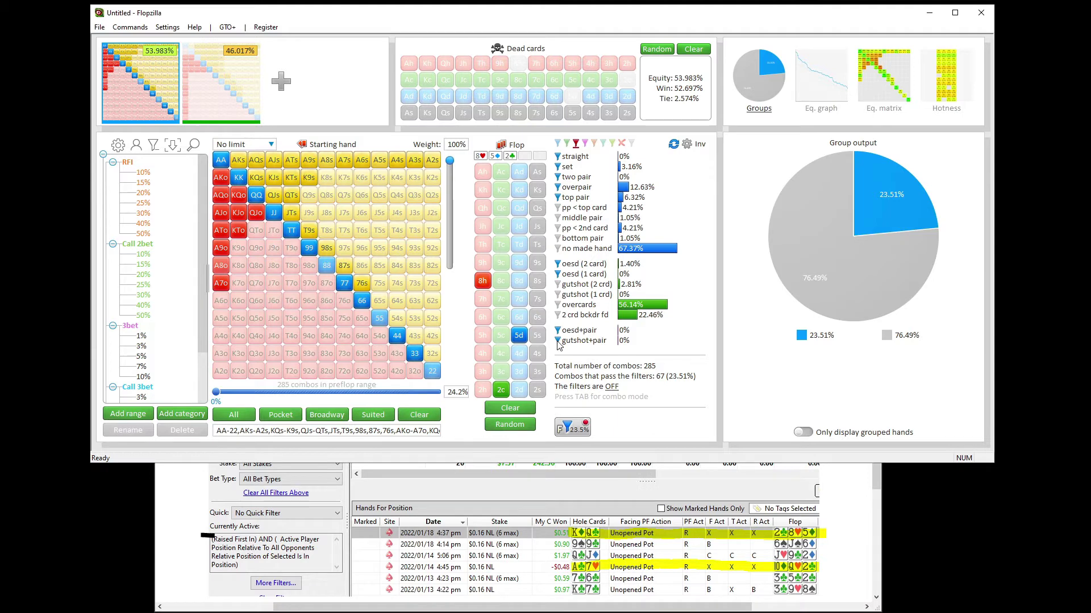
click(674, 146)
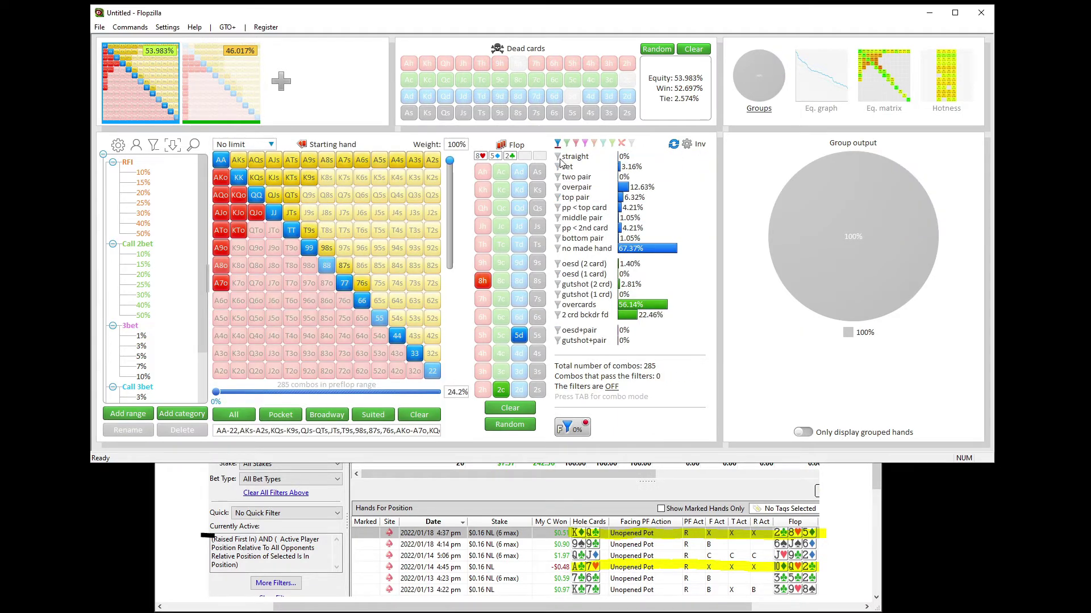
drag(559, 161, 563, 200)
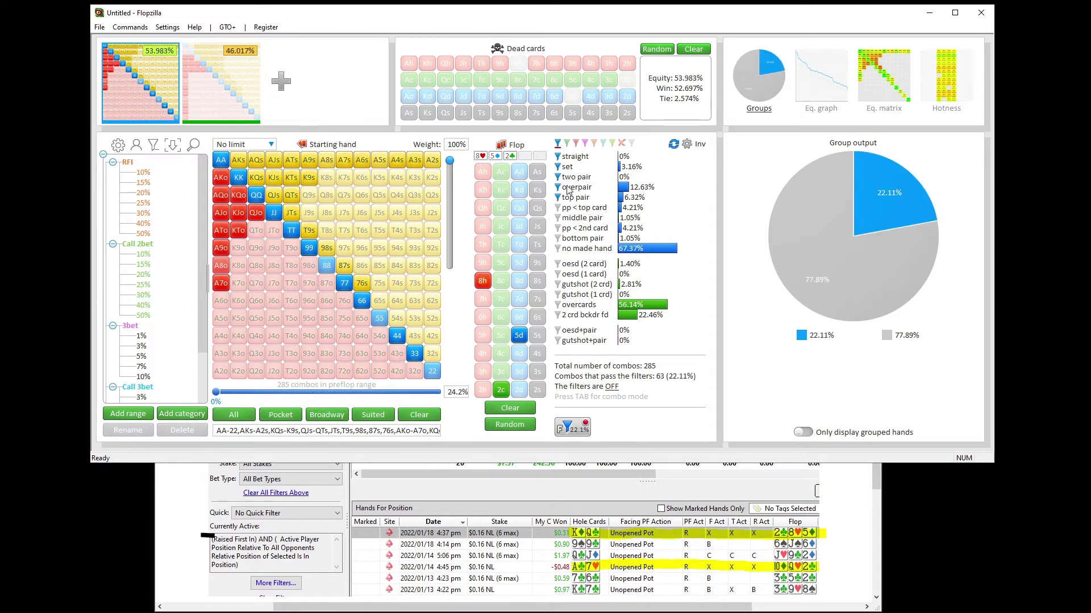
Group pp < top card through bottom pair in teal and oesd (2 card) in green
click(603, 143)
click(557, 208)
drag(557, 210, 559, 241)
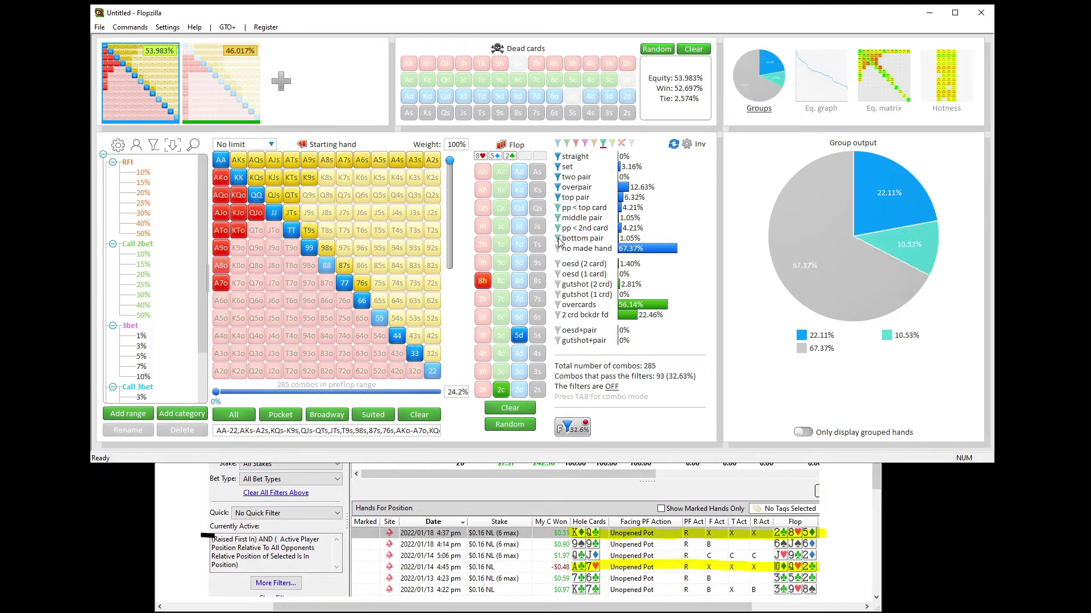
click(567, 143)
click(557, 264)
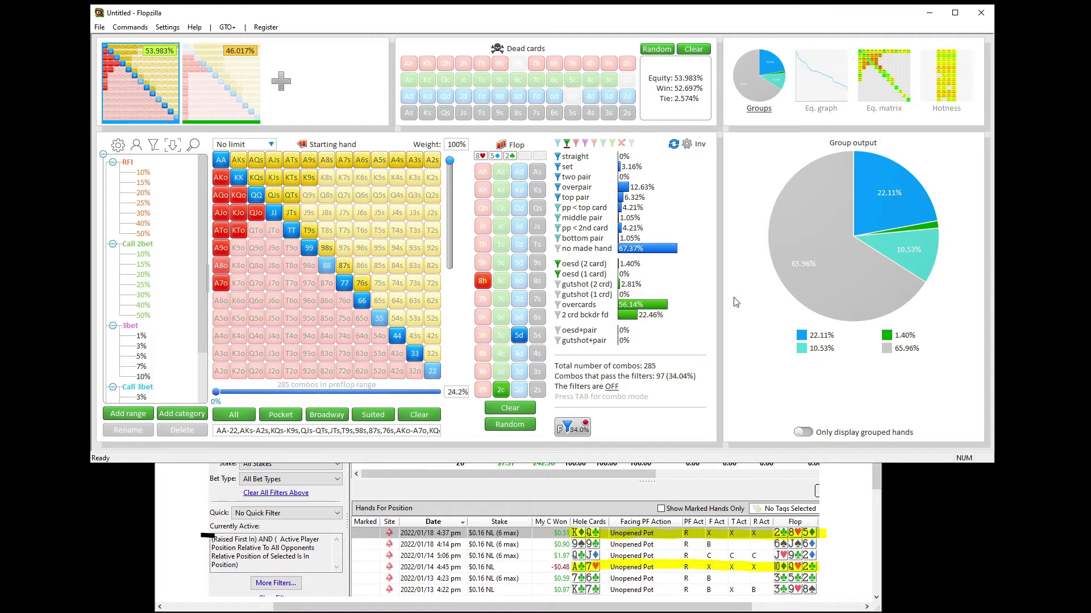
For the second range, reset the groups and put straight through top pair in blue
click(247, 96)
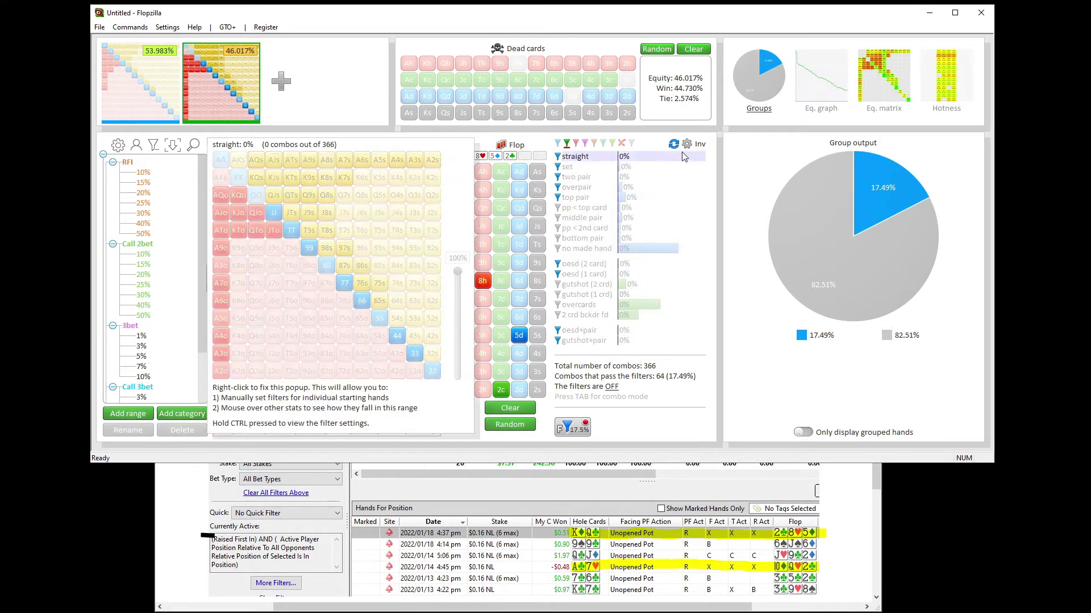
click(557, 144)
drag(557, 157, 559, 240)
Group the weaker pairs in teal and both open-ended draws in green, then show the first range
click(603, 144)
click(557, 208)
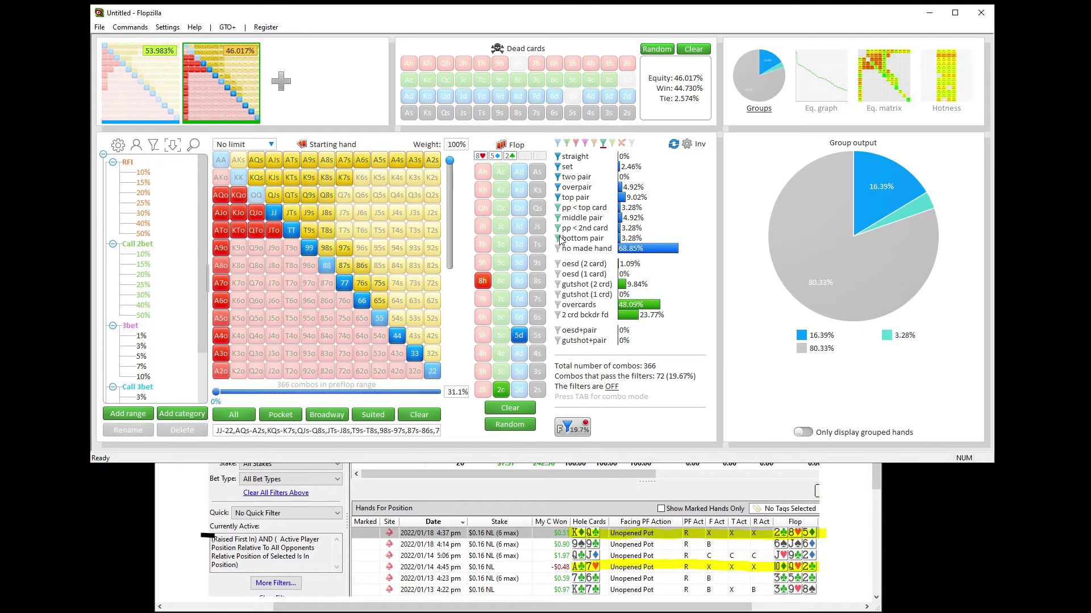
click(566, 144)
click(558, 264)
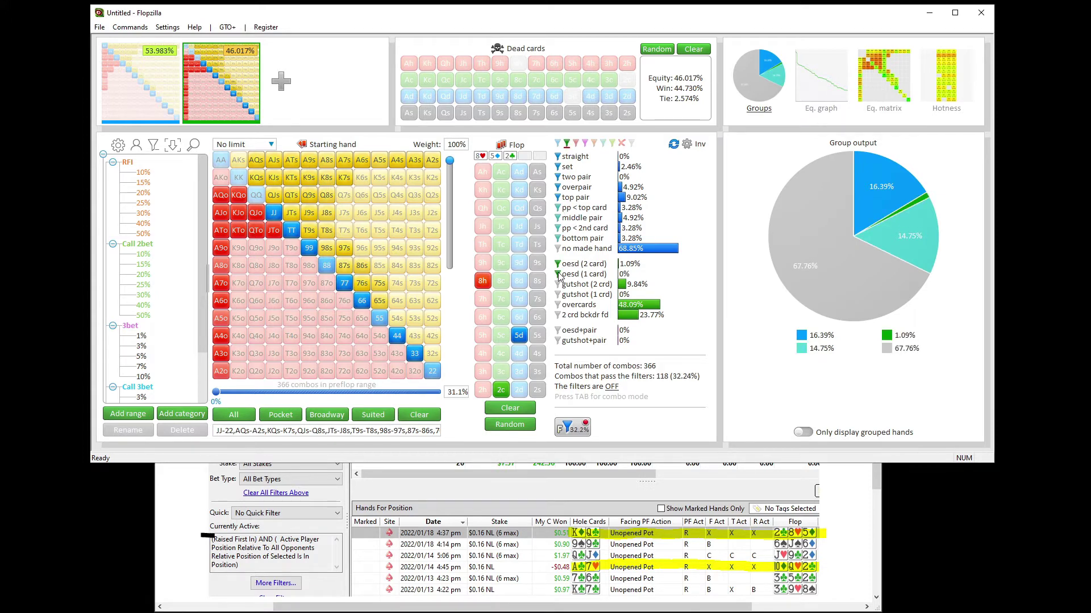
click(558, 275)
click(164, 96)
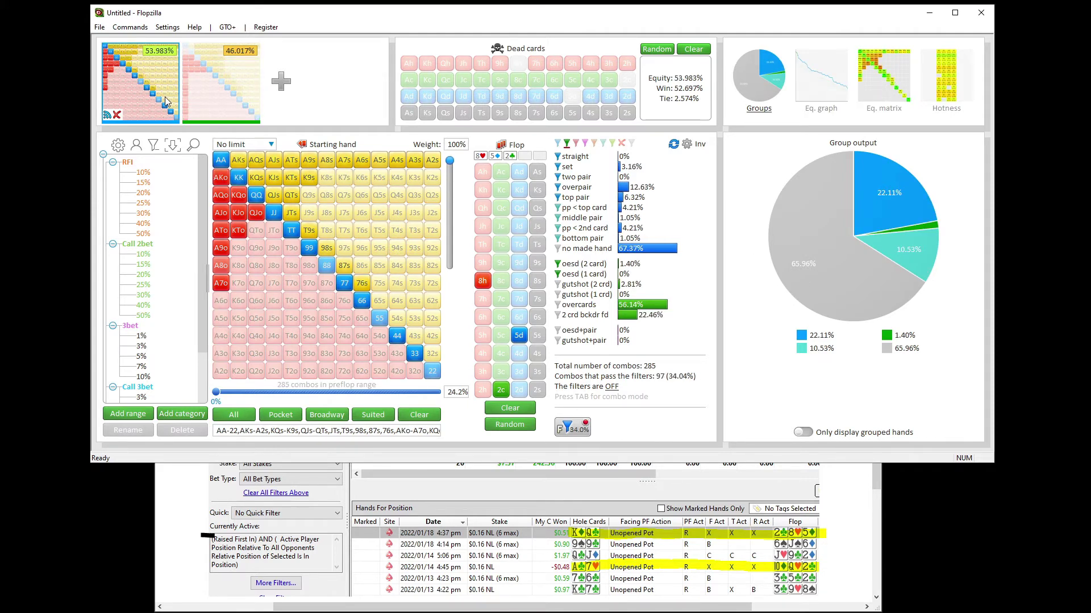
Compare both ranges' pie charts, ending on the second range (366 combos, 46.017% equity)
click(222, 85)
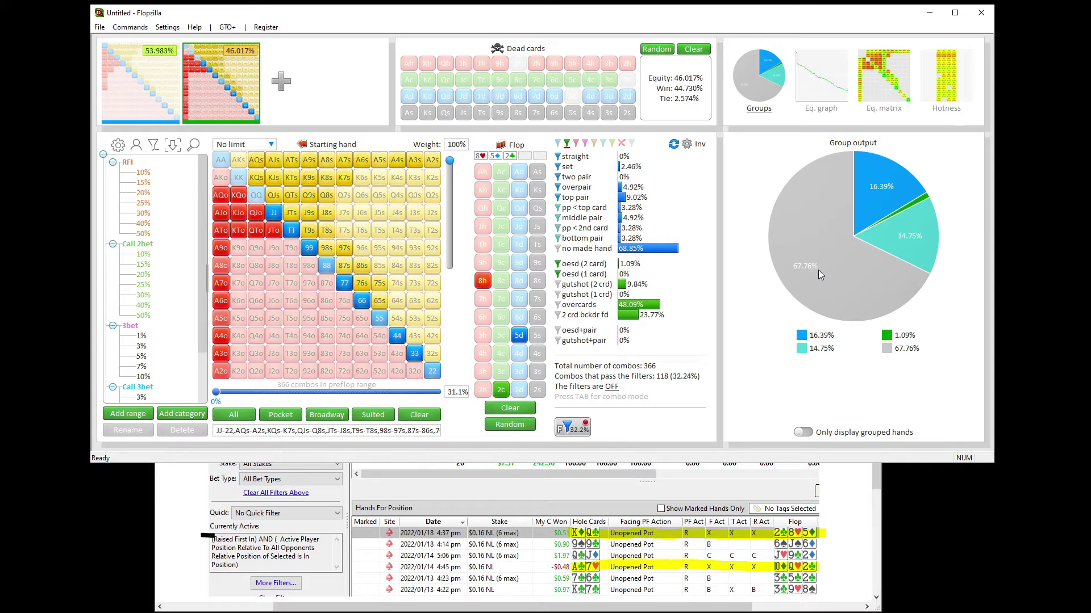
click(176, 100)
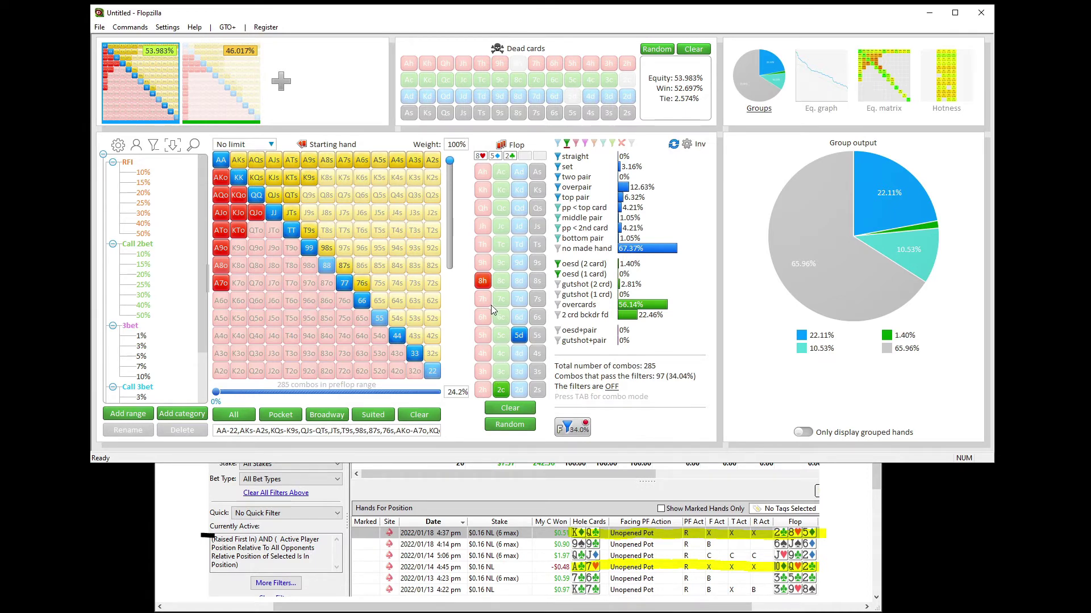
click(242, 94)
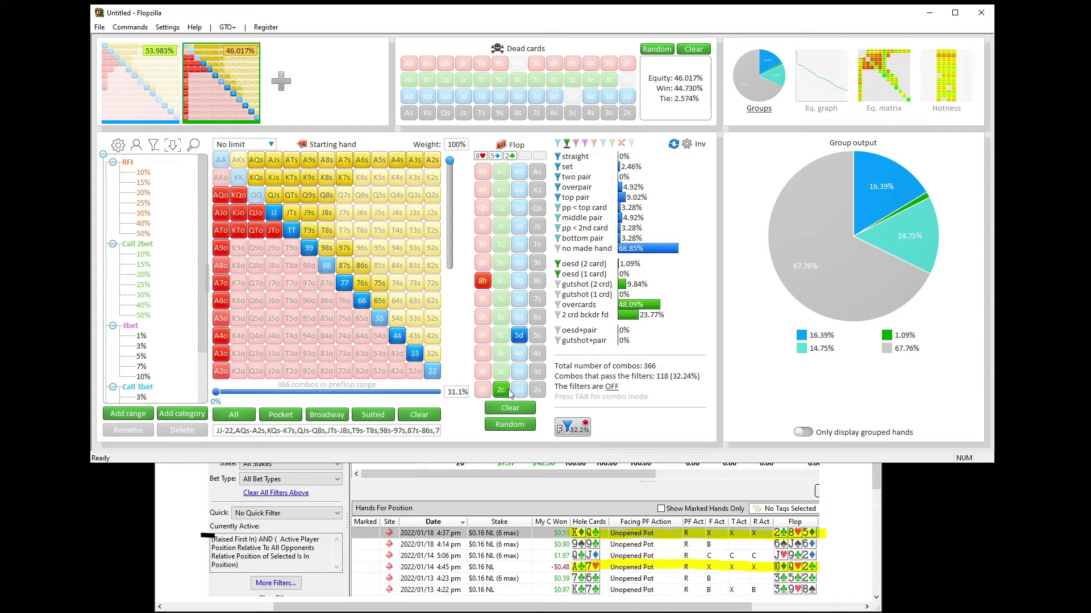
Try a Kc turn and Qd river, remove both, then clear the flop from the board
click(500, 190)
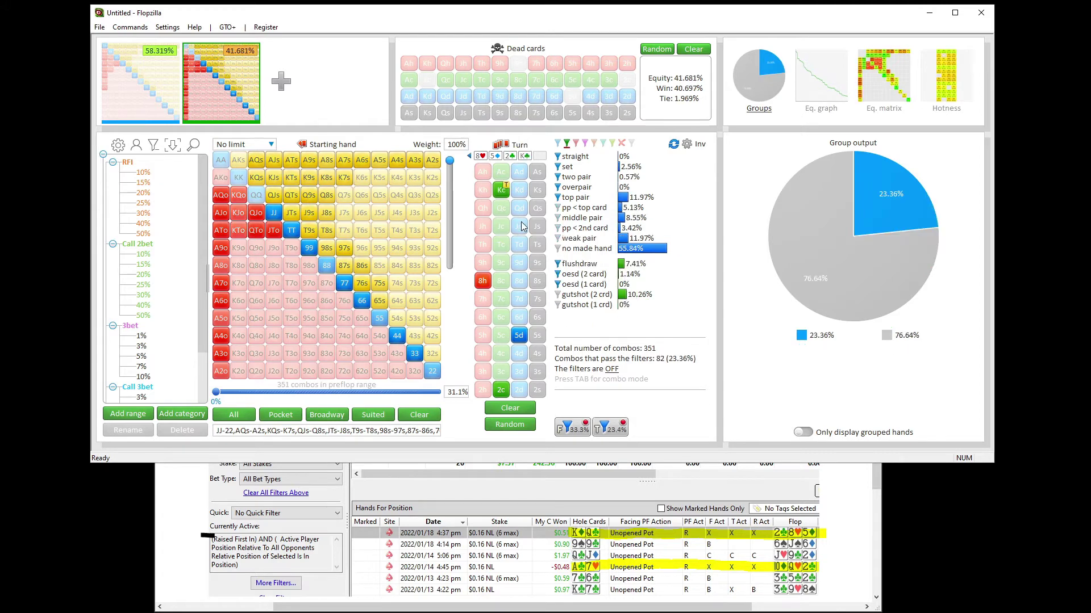
click(519, 208)
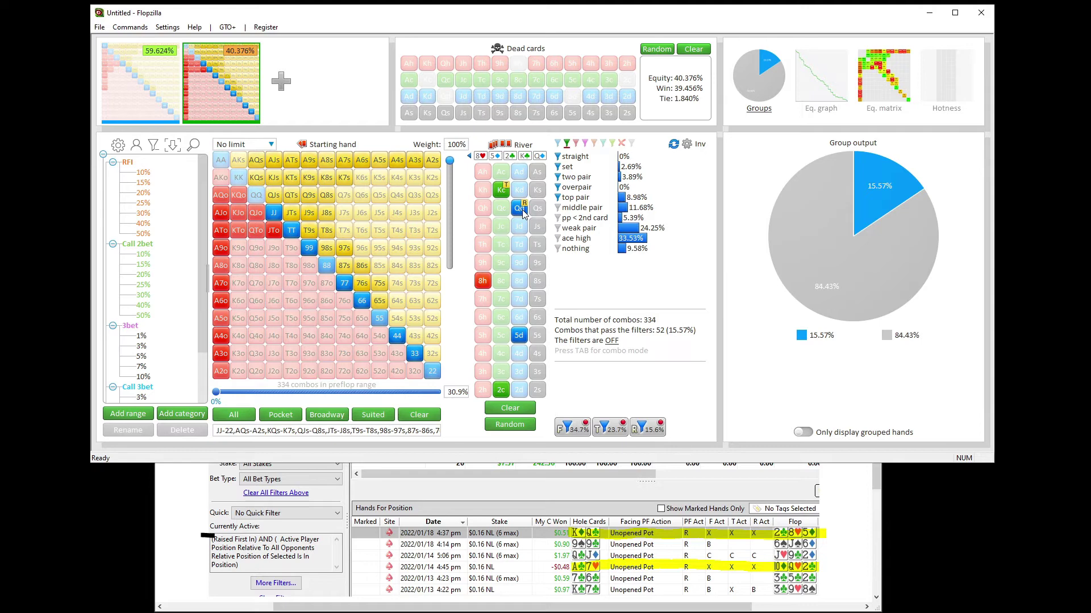
click(522, 209)
click(499, 193)
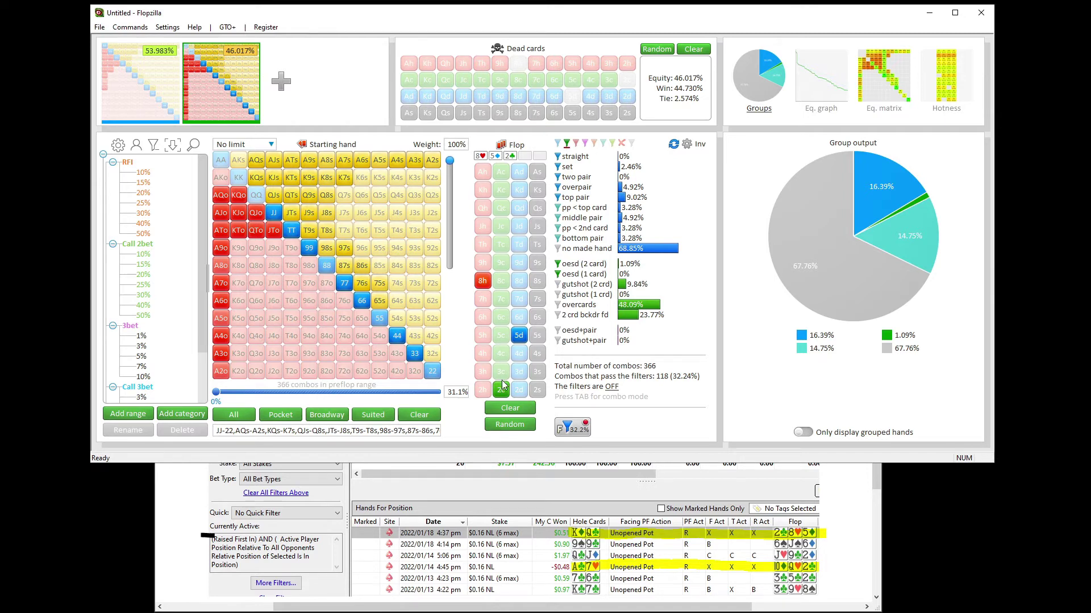
click(506, 409)
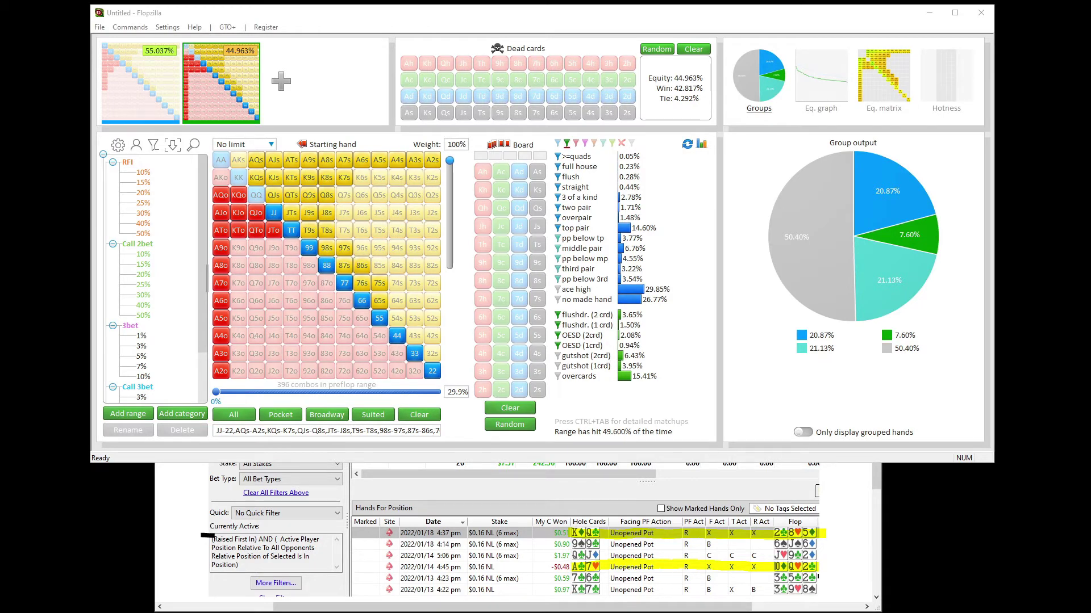
Check hero's and the caller's ranges, then deal a Qh Td 2c flop
click(157, 100)
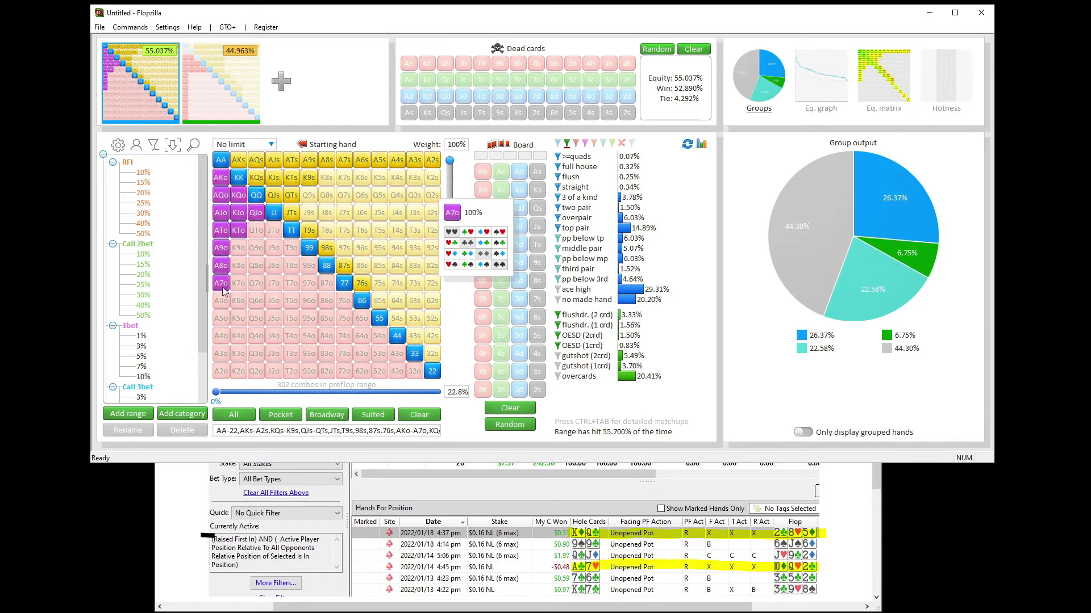
click(237, 75)
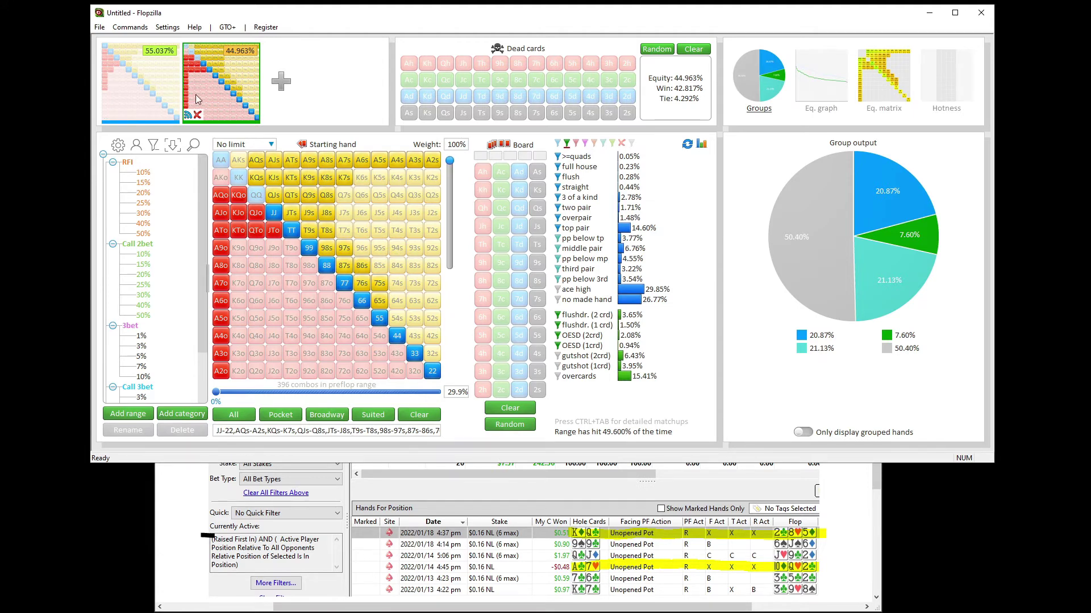
click(483, 209)
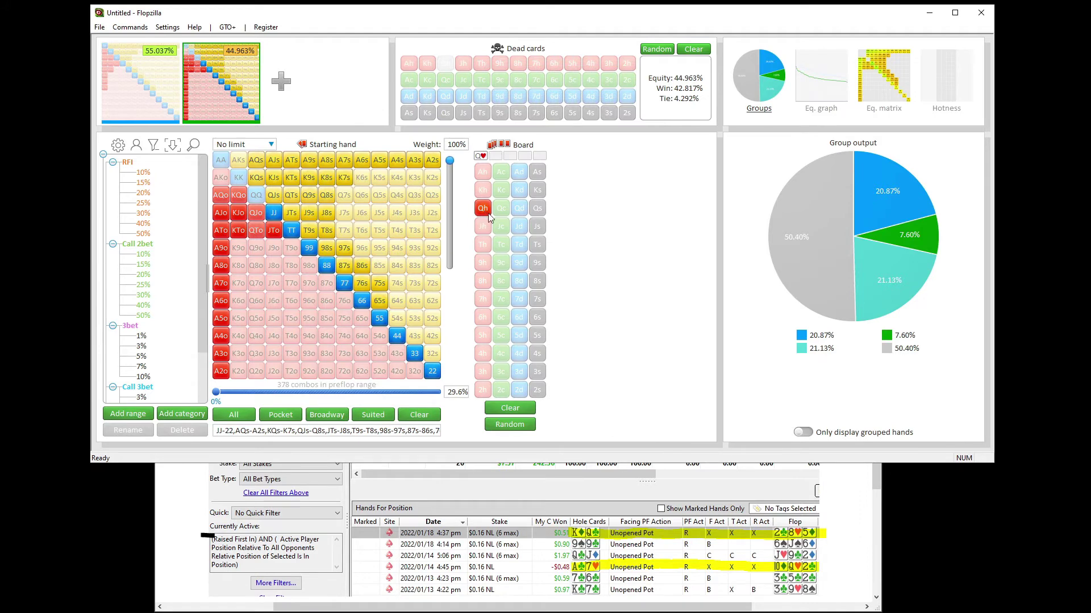
click(519, 244)
click(501, 390)
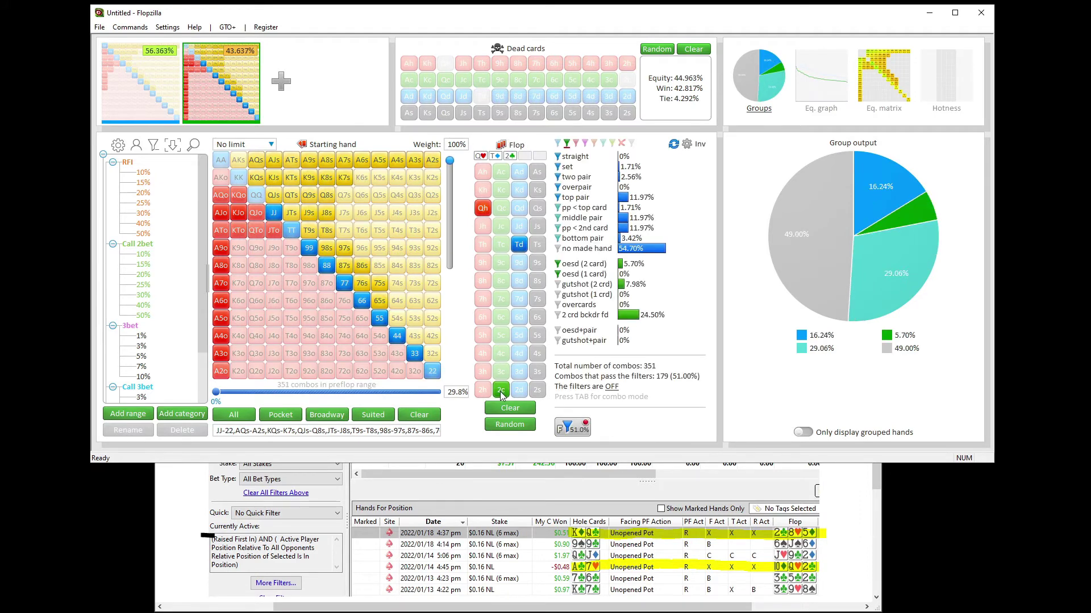
Show hero's range on the Qh Td 2c flop: 268 combos at 56.363% equity
click(164, 93)
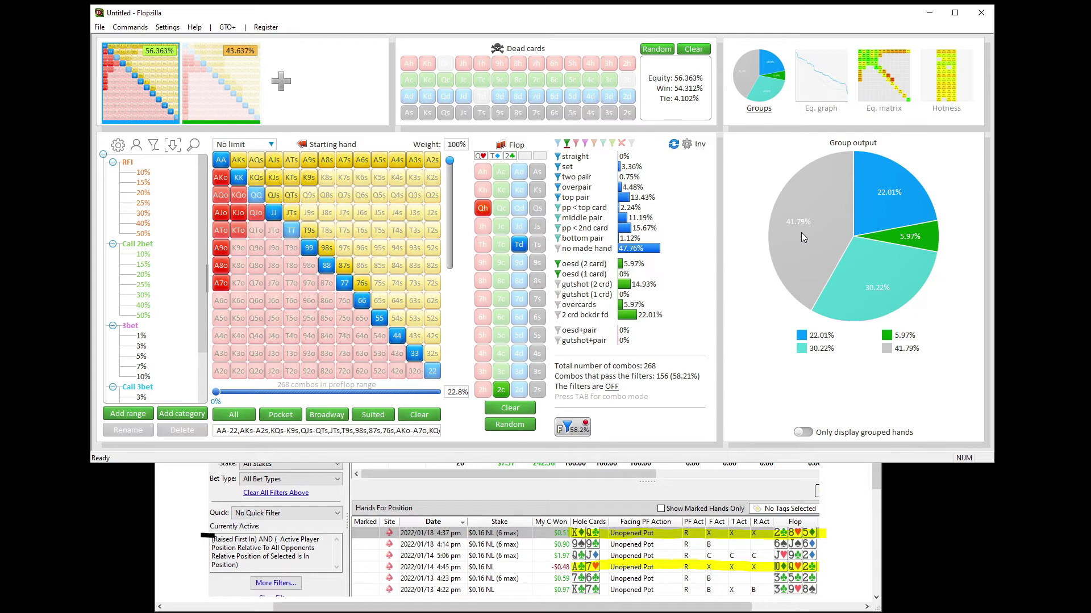
mouse_move(227, 178)
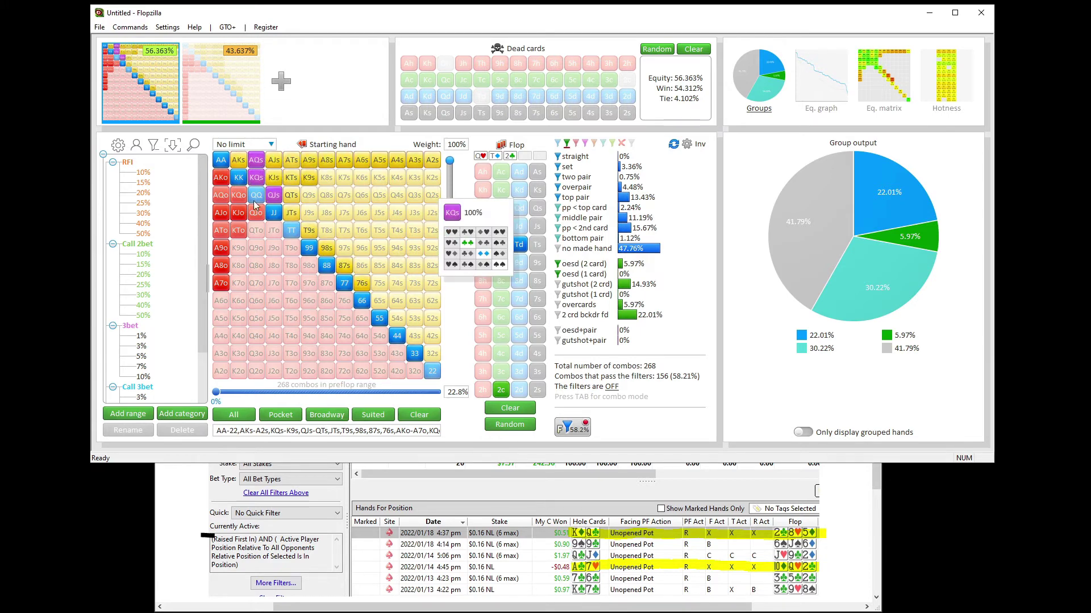
mouse_move(238, 215)
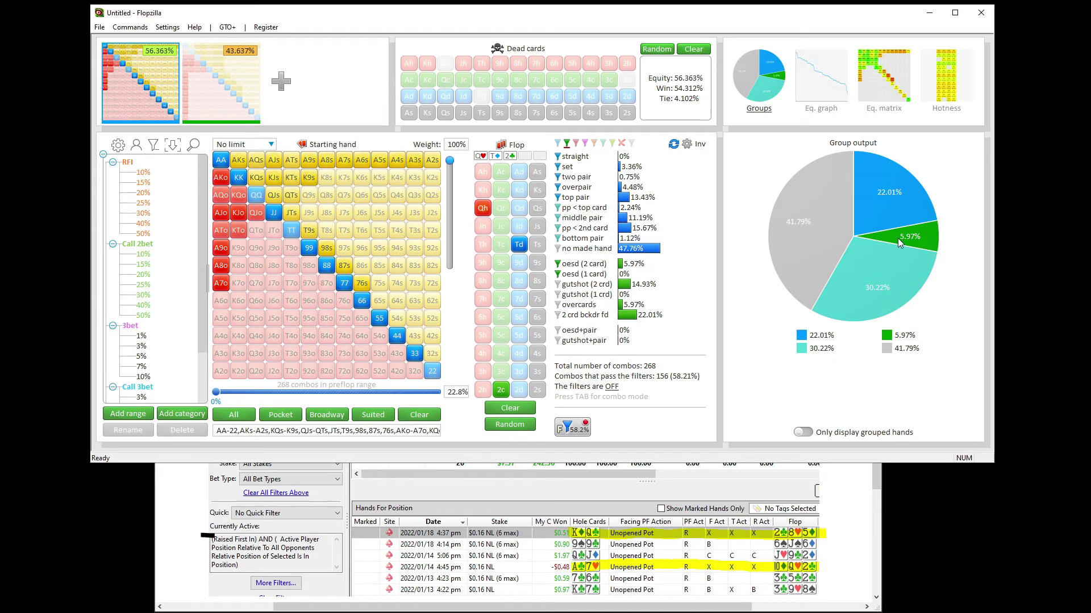
Show the caller's 351-combo range and reset all hand filters to a fully ungrouped pie
click(242, 90)
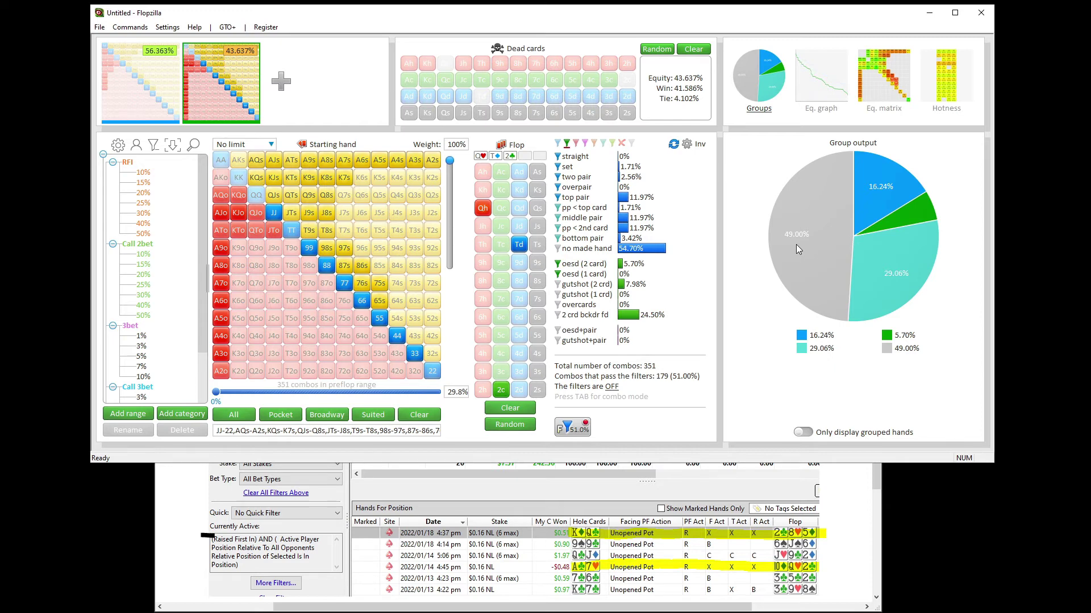
click(673, 145)
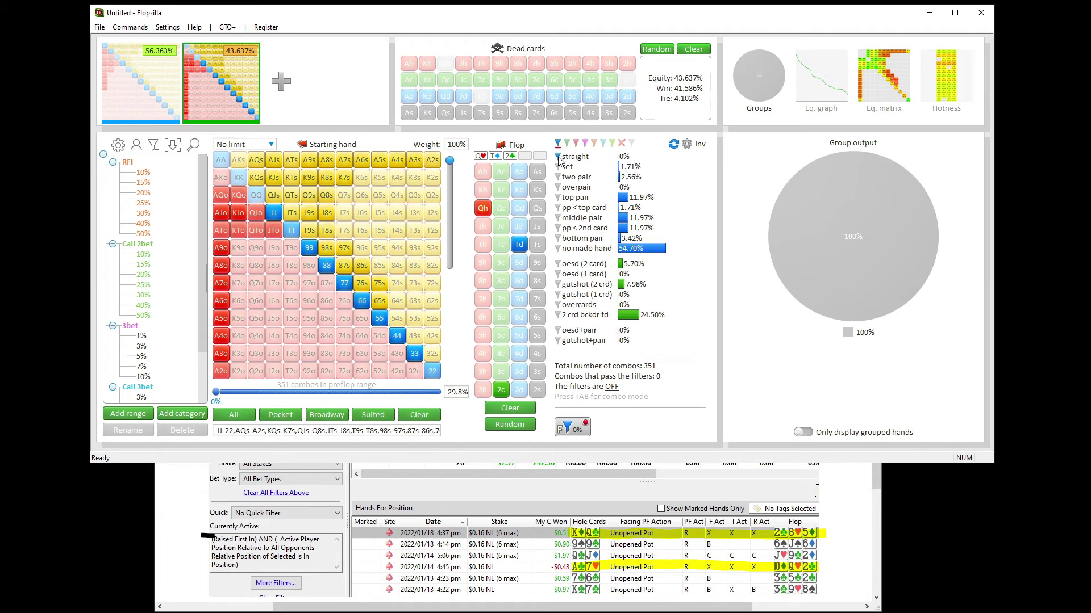
Add two pair and top pair to the caller's filter, reaching 16.24% (57 of 351 combos)
mouse_move(625, 159)
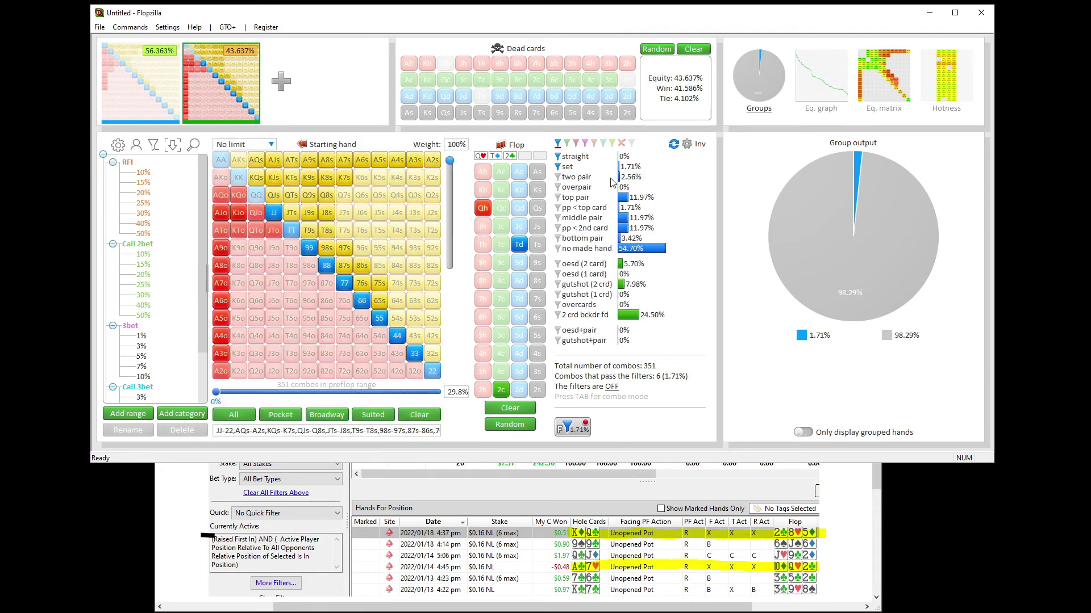
click(558, 177)
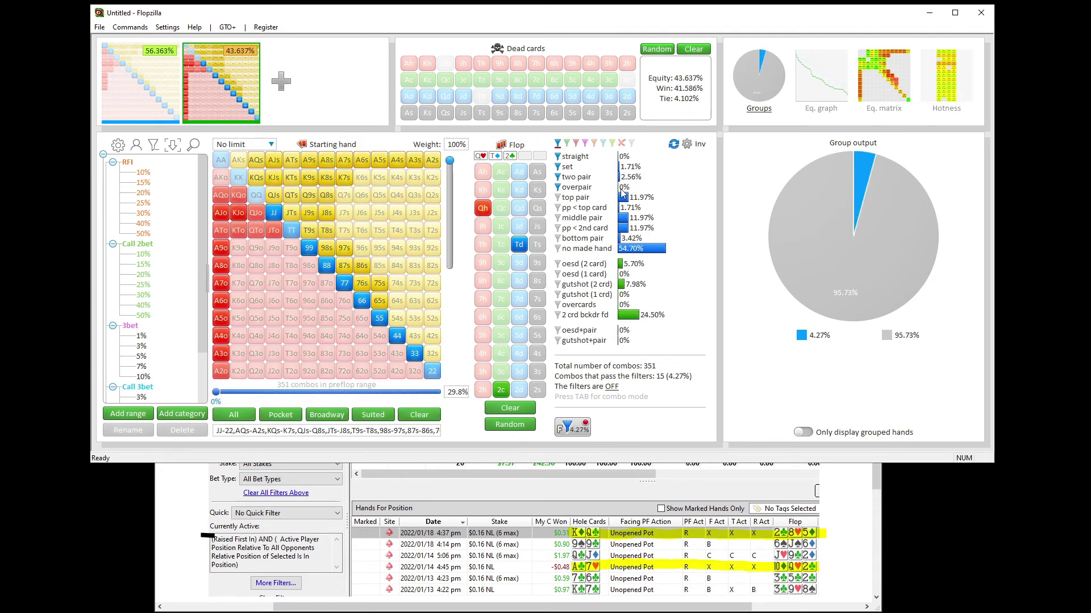
mouse_move(627, 203)
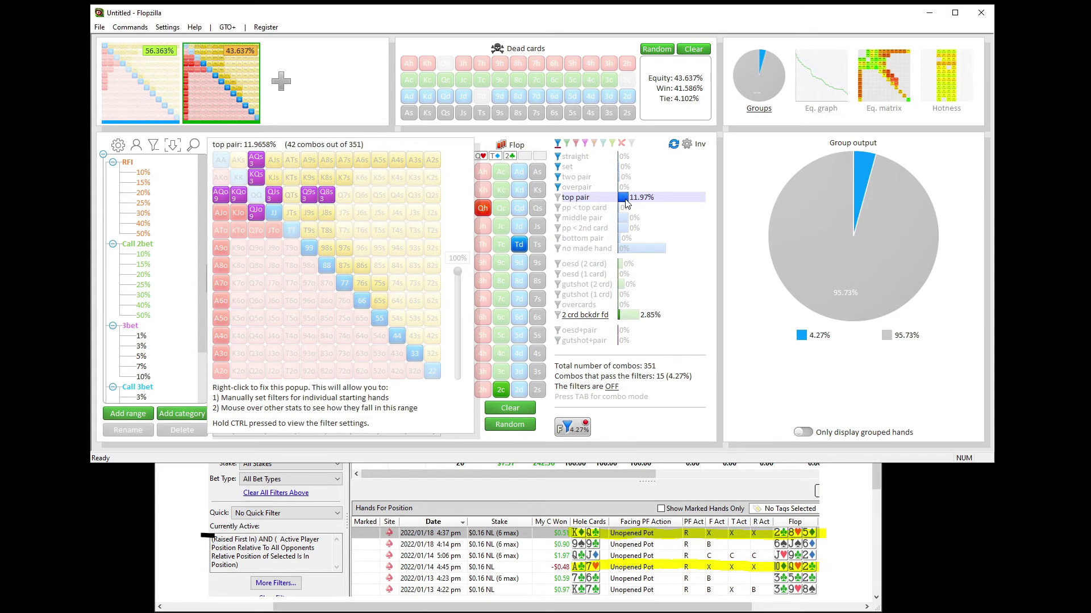
click(558, 198)
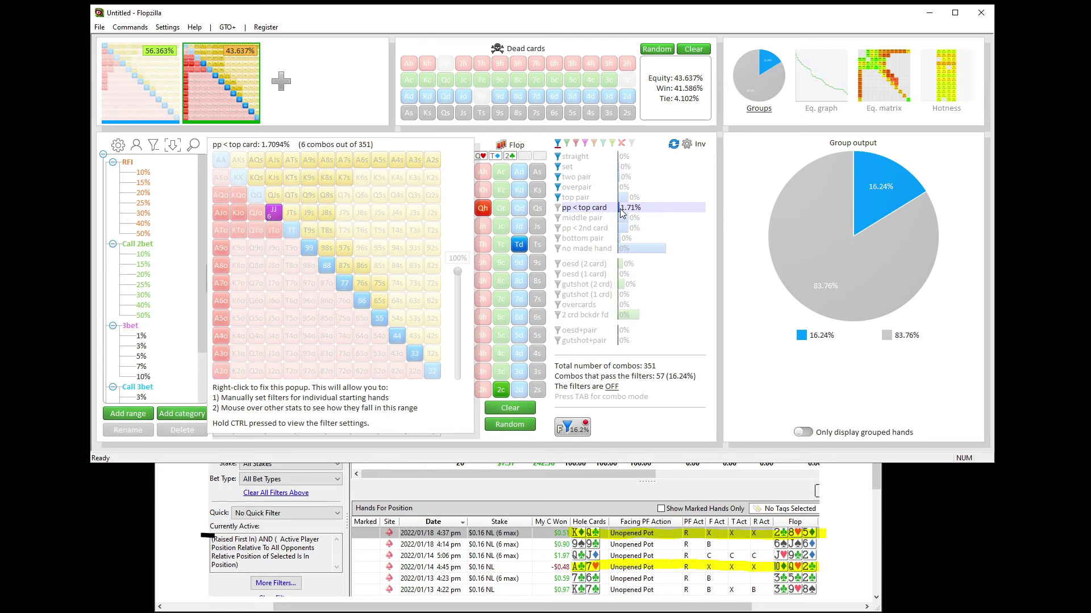
Add pp < top card, middle pair and oesd (2 card) to the blue filter group
click(558, 209)
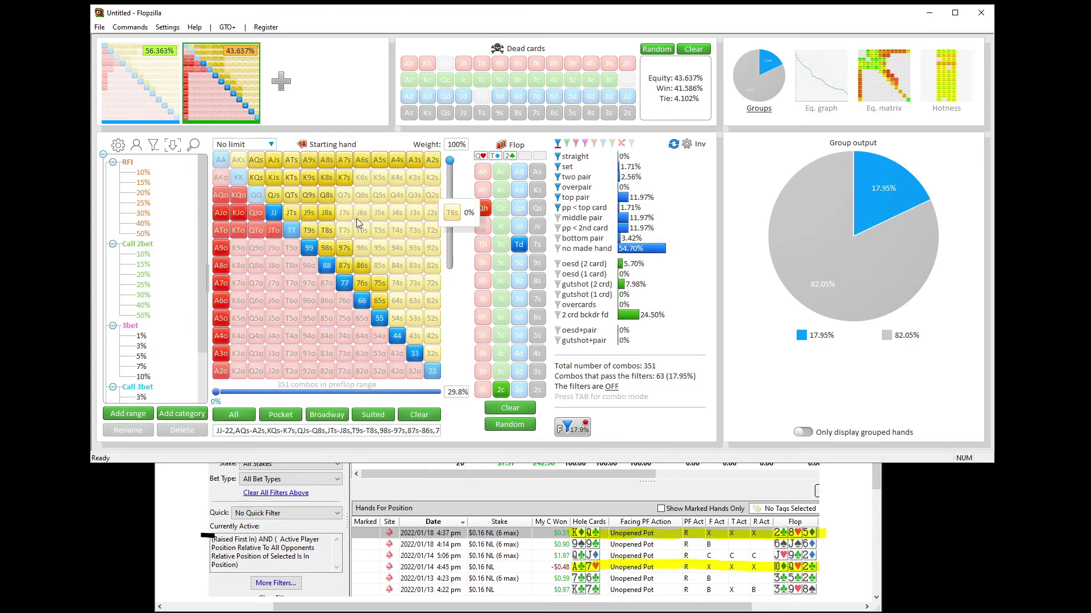
click(557, 220)
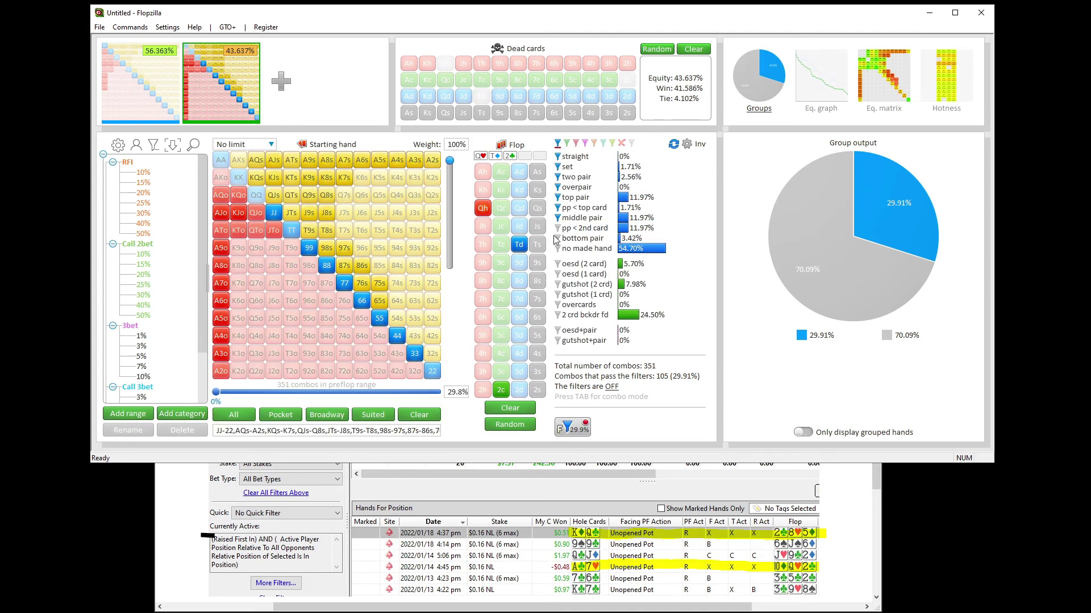
mouse_move(625, 267)
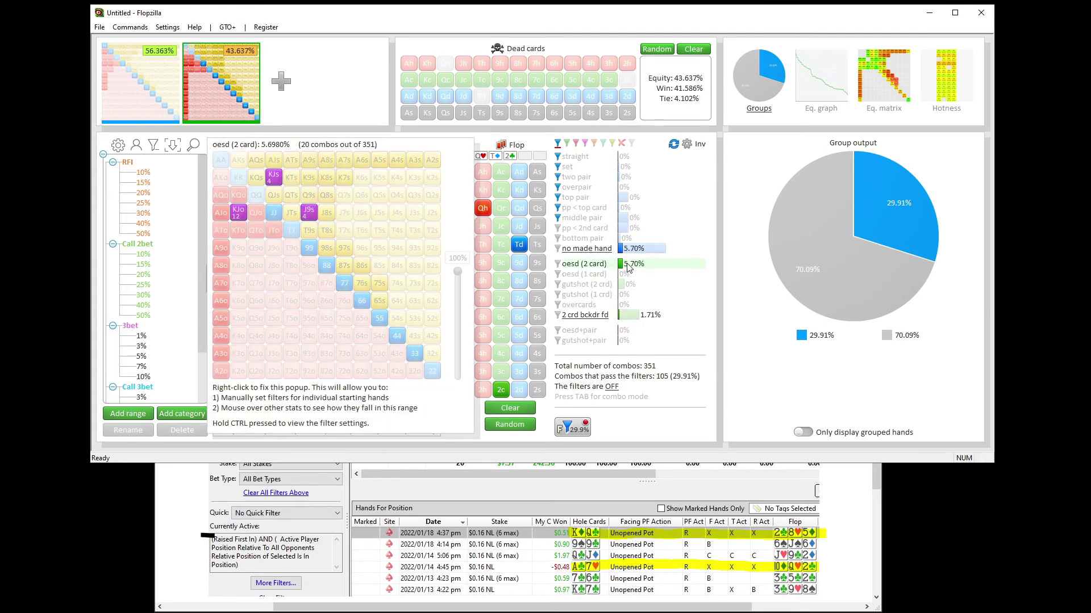
click(557, 264)
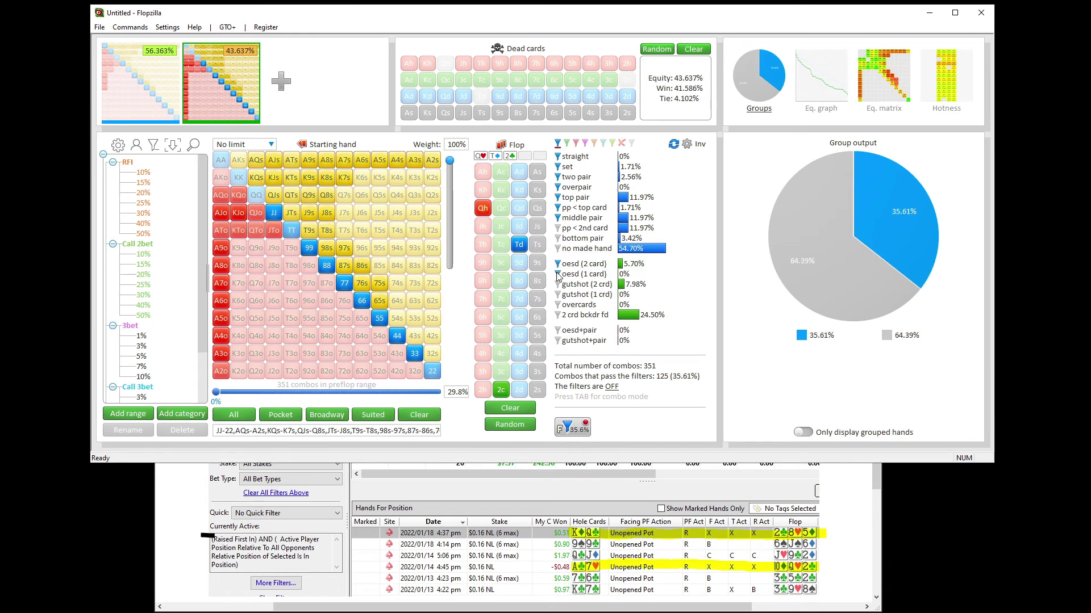
mouse_move(630, 287)
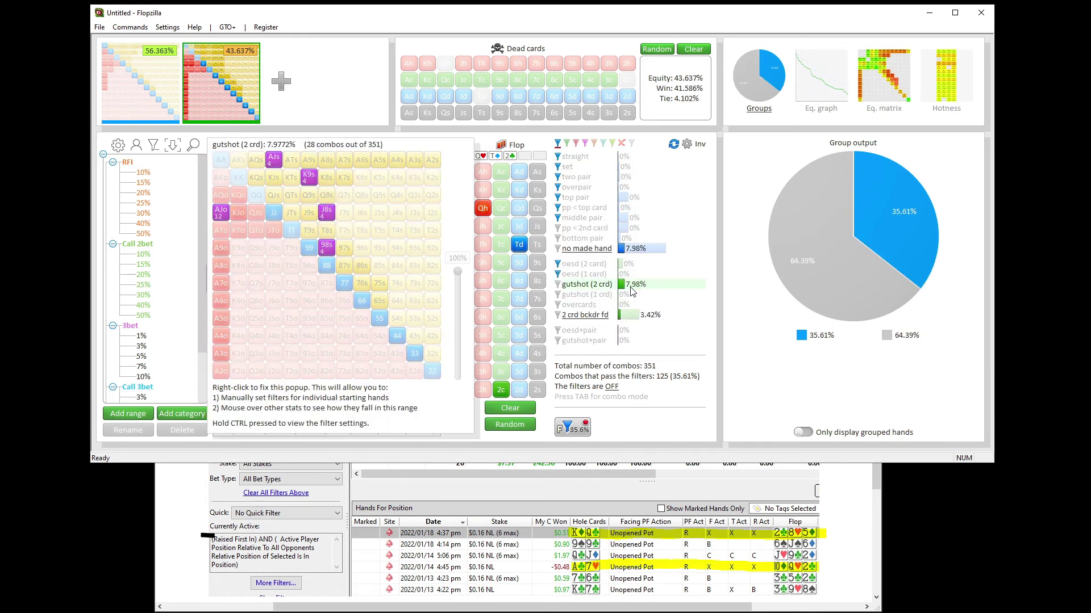
Add gutshot (2 crd) to the filter, swapping the flop Td to Tc and back
click(557, 284)
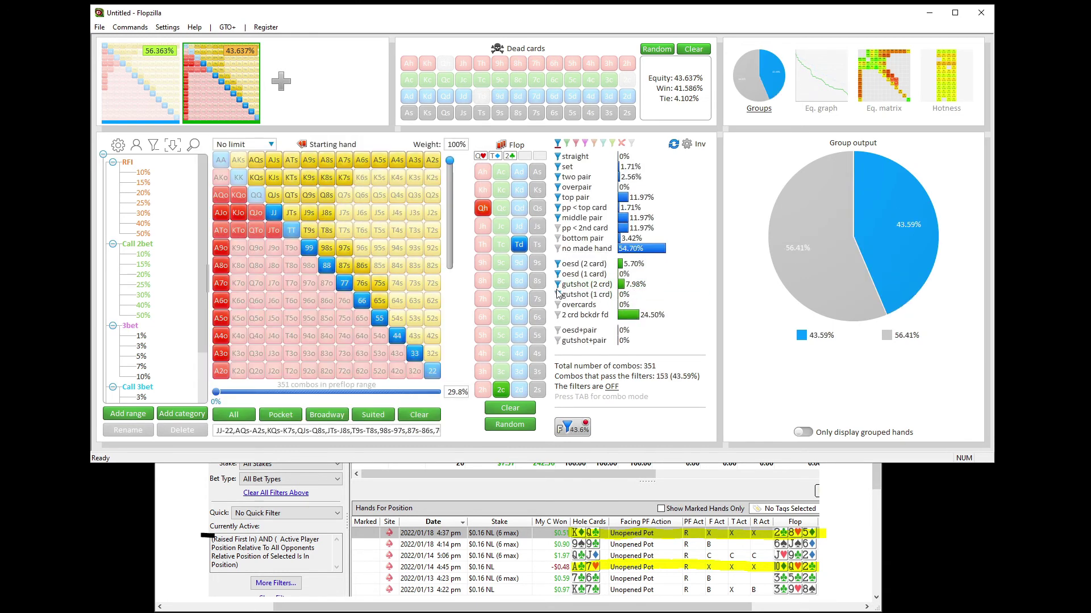
click(519, 249)
click(503, 247)
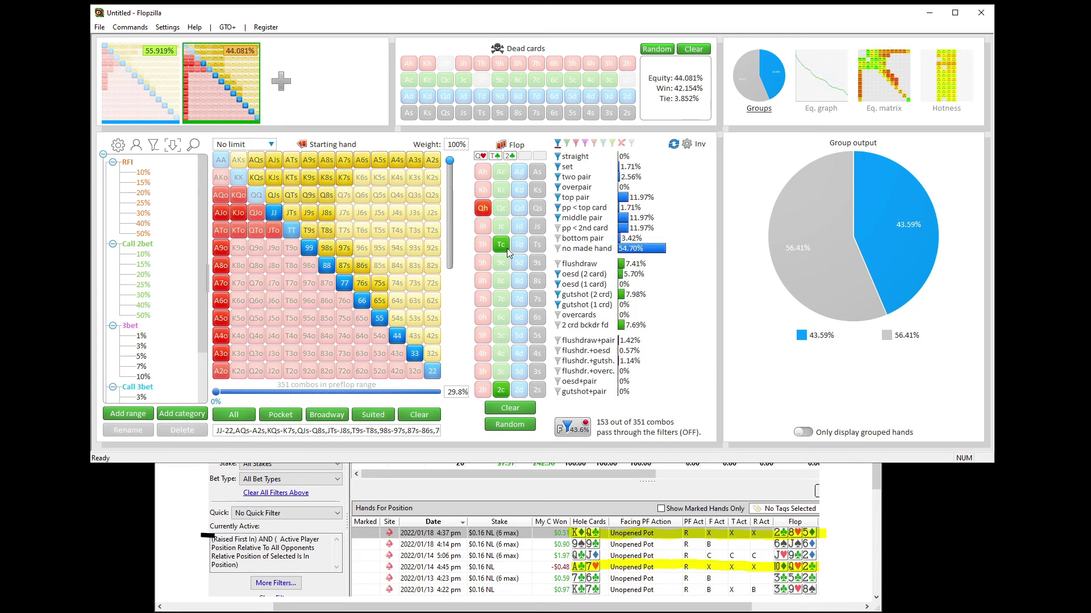
click(506, 249)
click(519, 247)
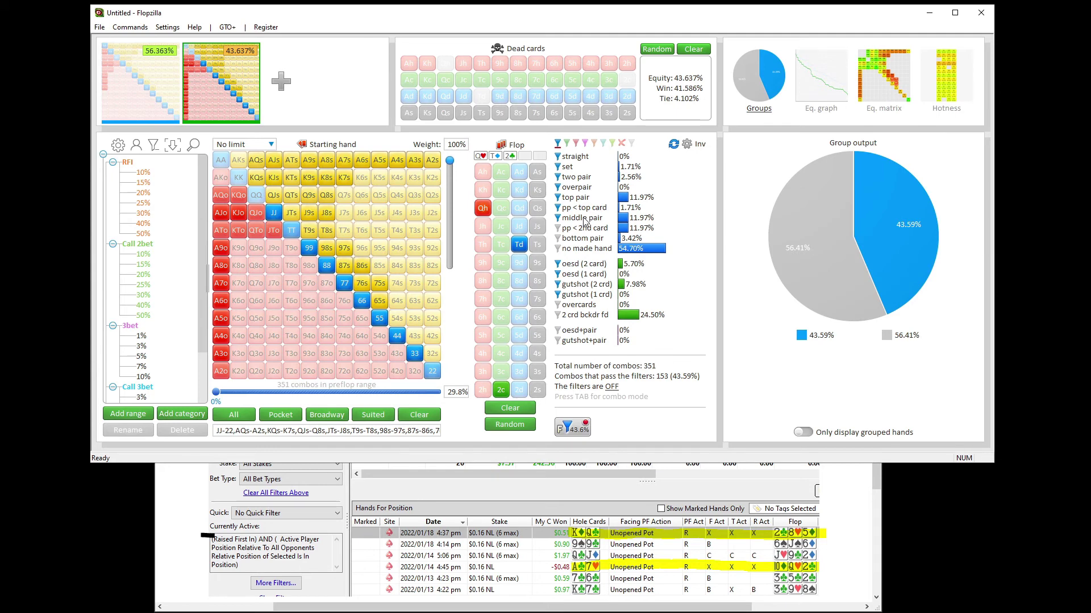
Move oesd and gutshot into a green draws group: 29.91% made hands, 13.68% draws
click(566, 143)
click(560, 265)
click(559, 284)
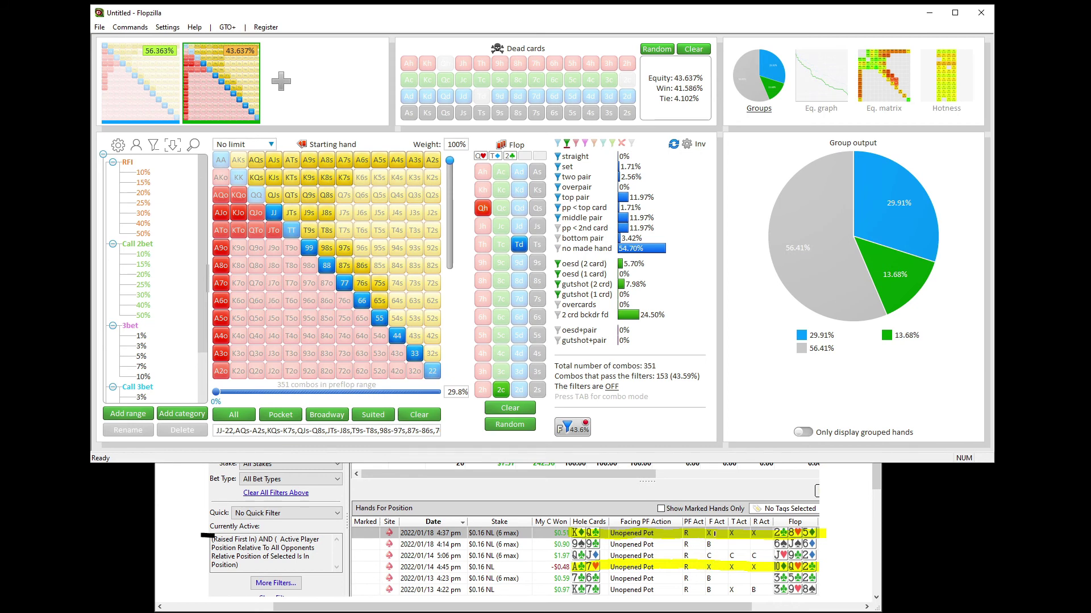
mouse_move(225, 116)
mouse_move(162, 90)
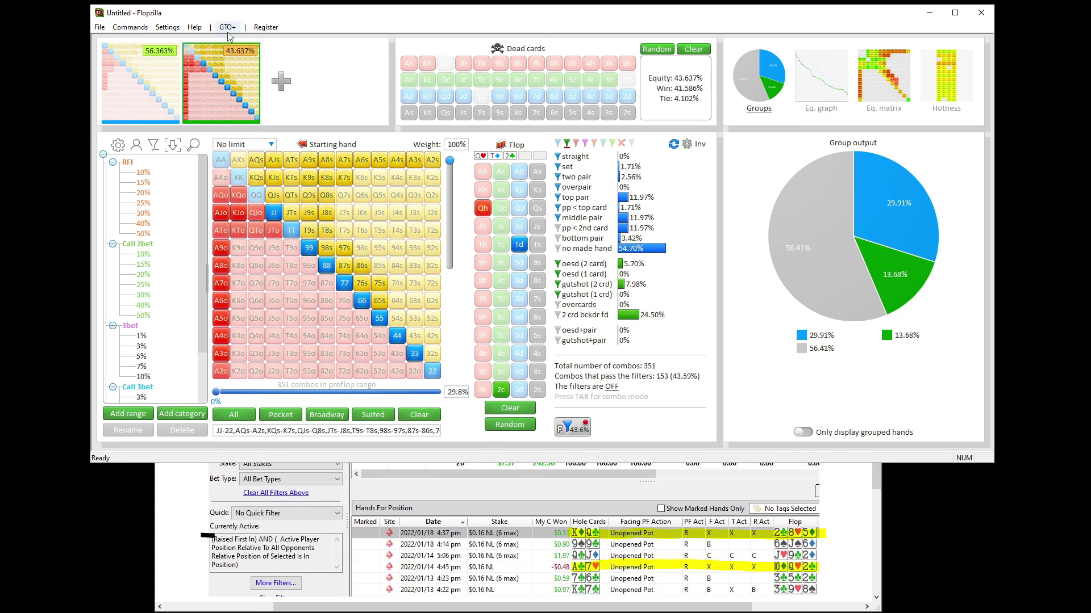